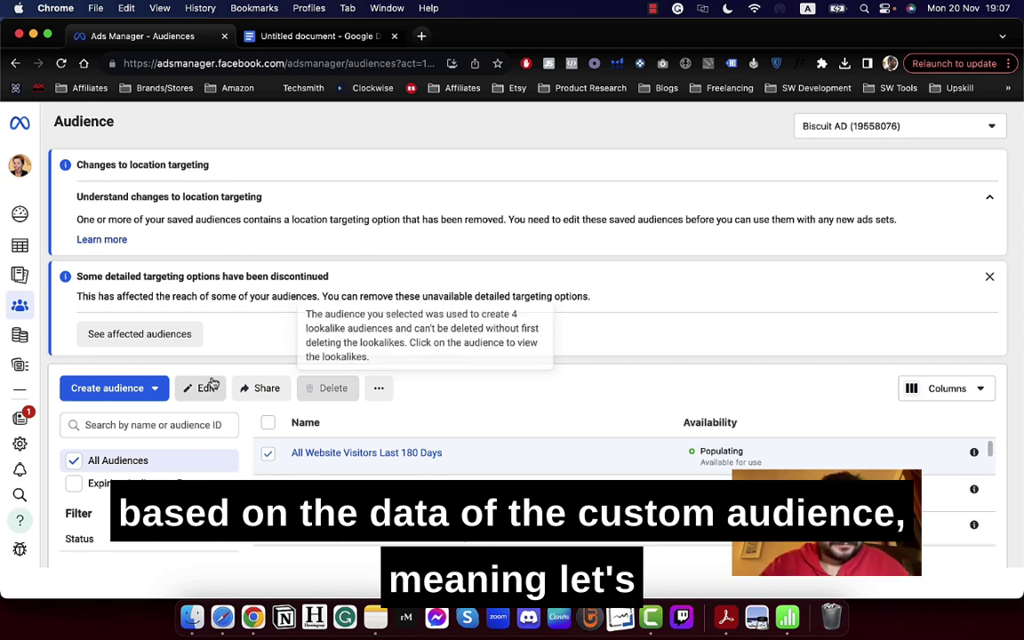
Step: Start a new custom audience with Customer list as its source and proceed to adding the list
{"action": "left_click", "coordinate": [156, 390]}
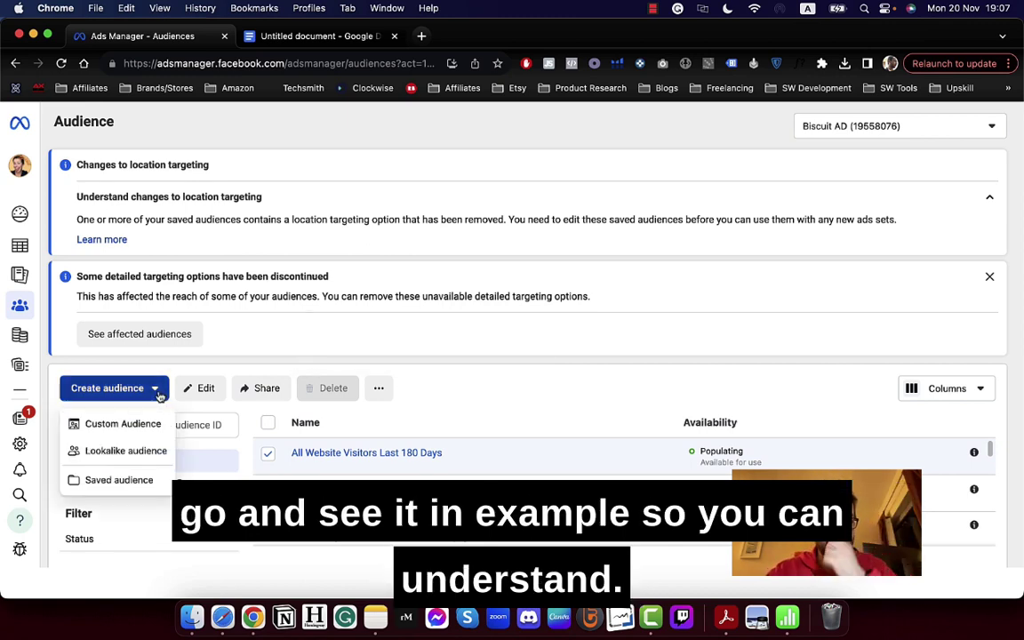
{"action": "left_click", "coordinate": [89, 425]}
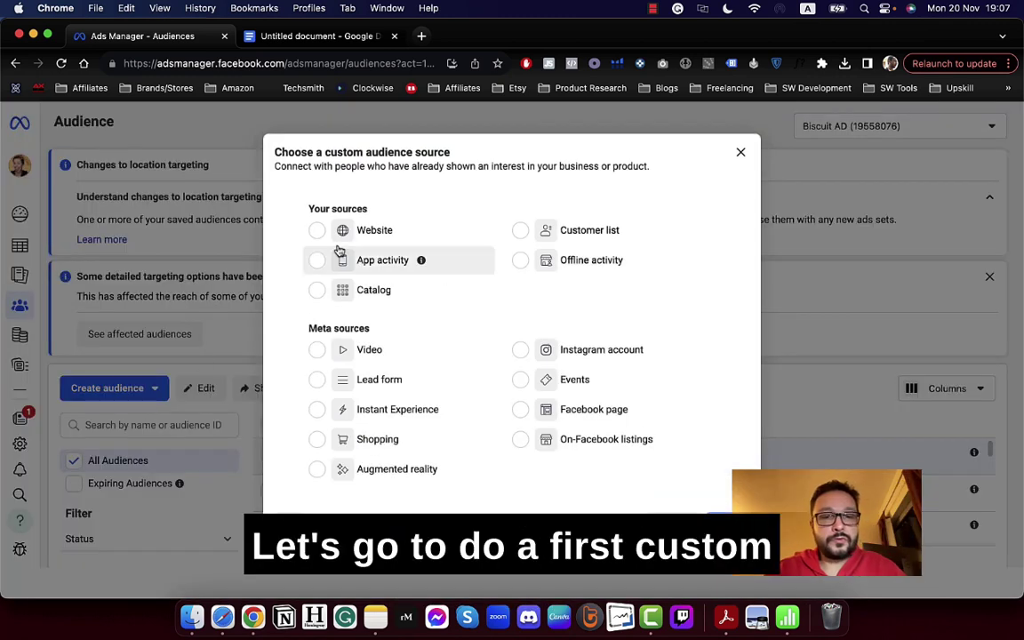
{"action": "left_click", "coordinate": [521, 231]}
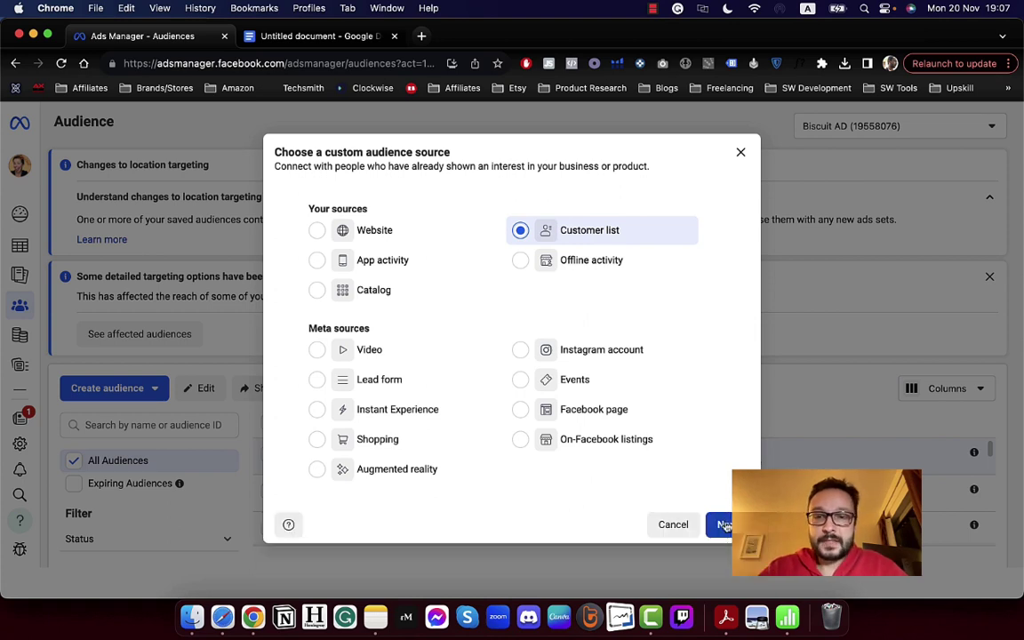
{"action": "left_click", "coordinate": [724, 523]}
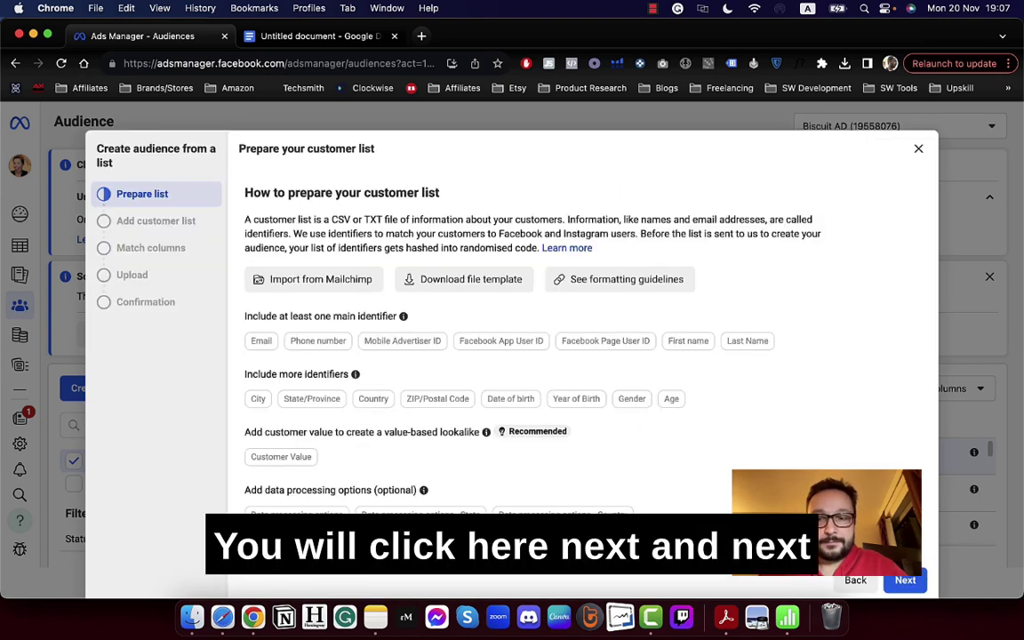
{"action": "left_click", "coordinate": [905, 579]}
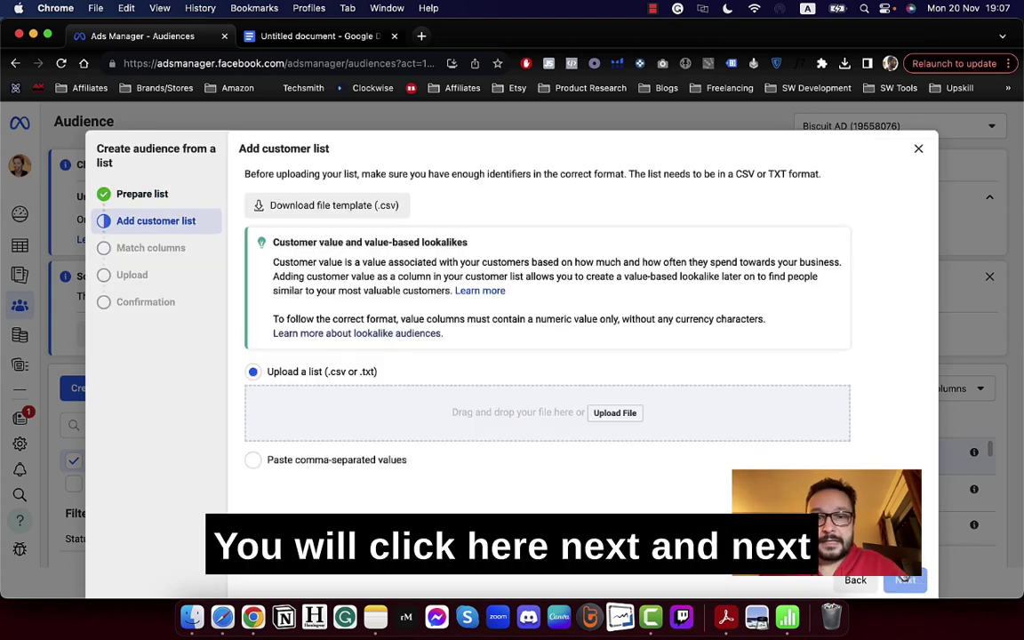
Step: Add Biscuit Community ALL.csv without customer value, name the audience "Biscuit Community All Members - 20.11.2023", and continue to column matching
{"action": "left_click", "coordinate": [613, 415]}
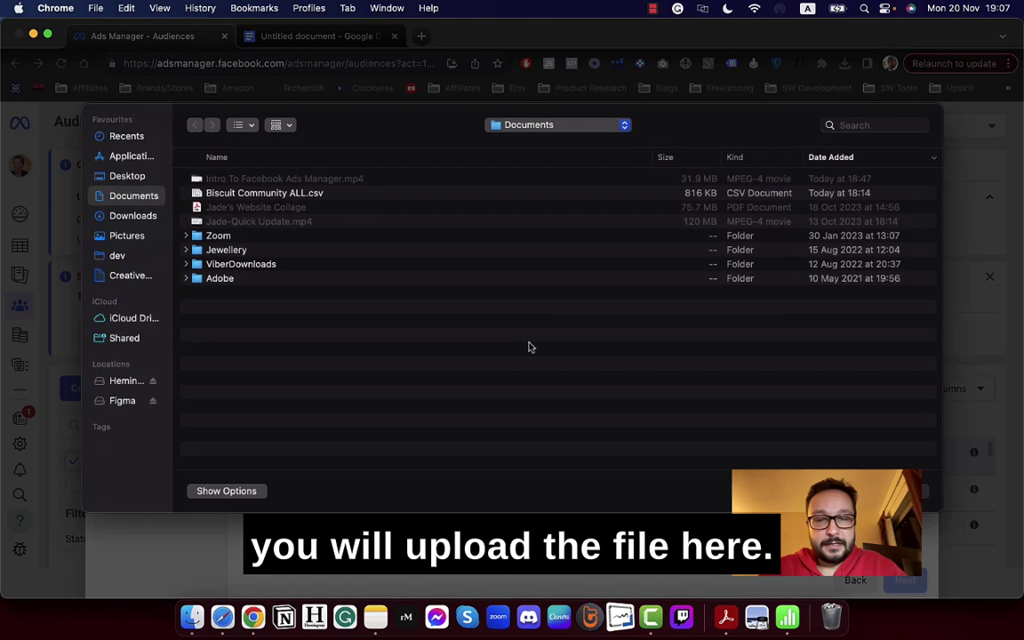
{"action": "left_click", "coordinate": [300, 195]}
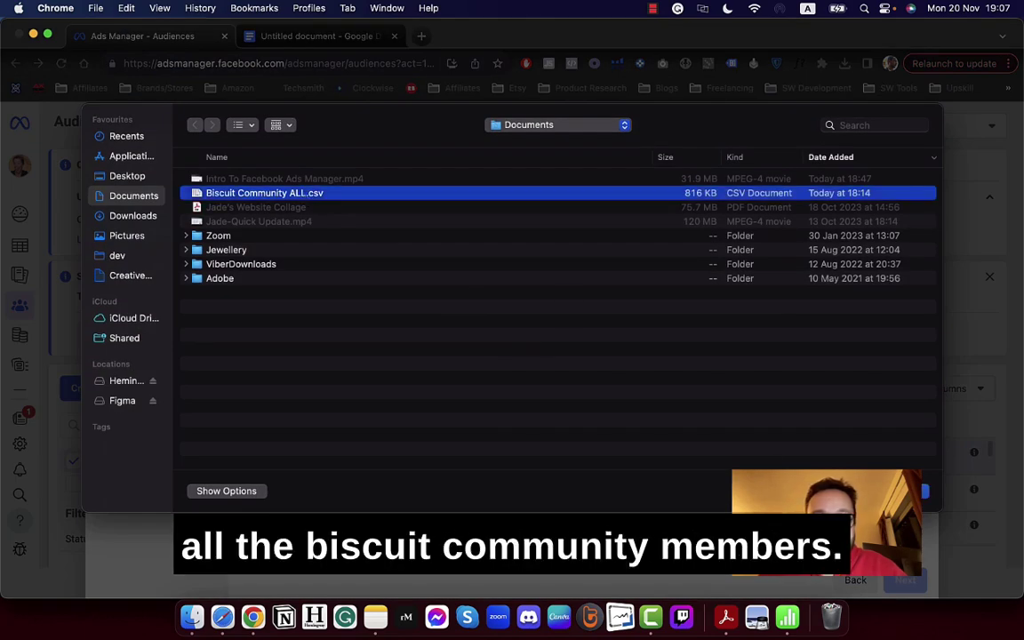
{"action": "key", "text": "Return"}
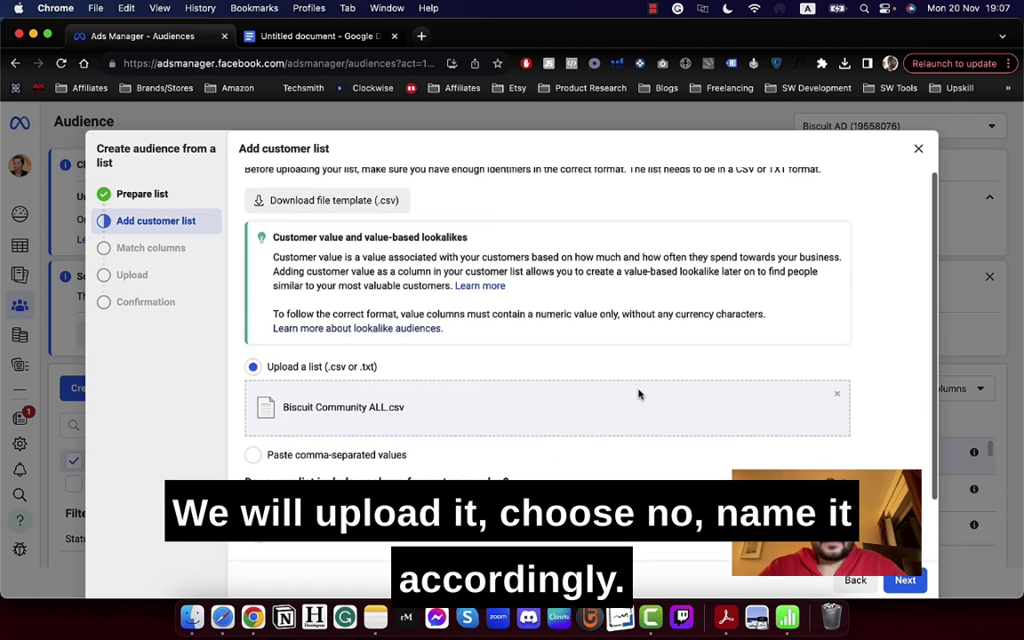
{"action": "scroll", "coordinate": [638, 394], "scroll_direction": "down", "scroll_amount": 2}
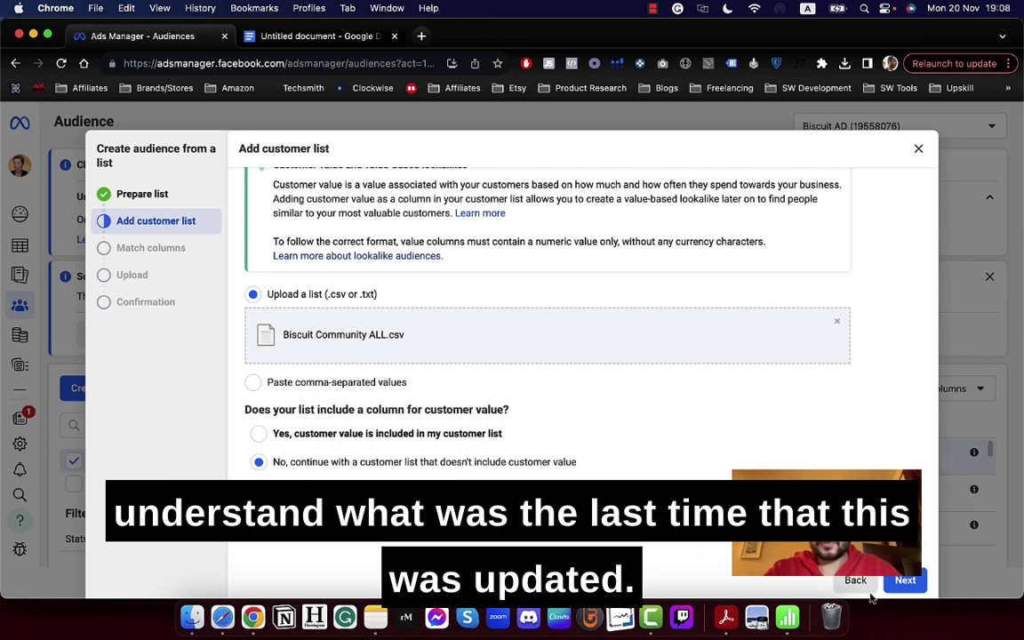
{"action": "left_click", "coordinate": [911, 585]}
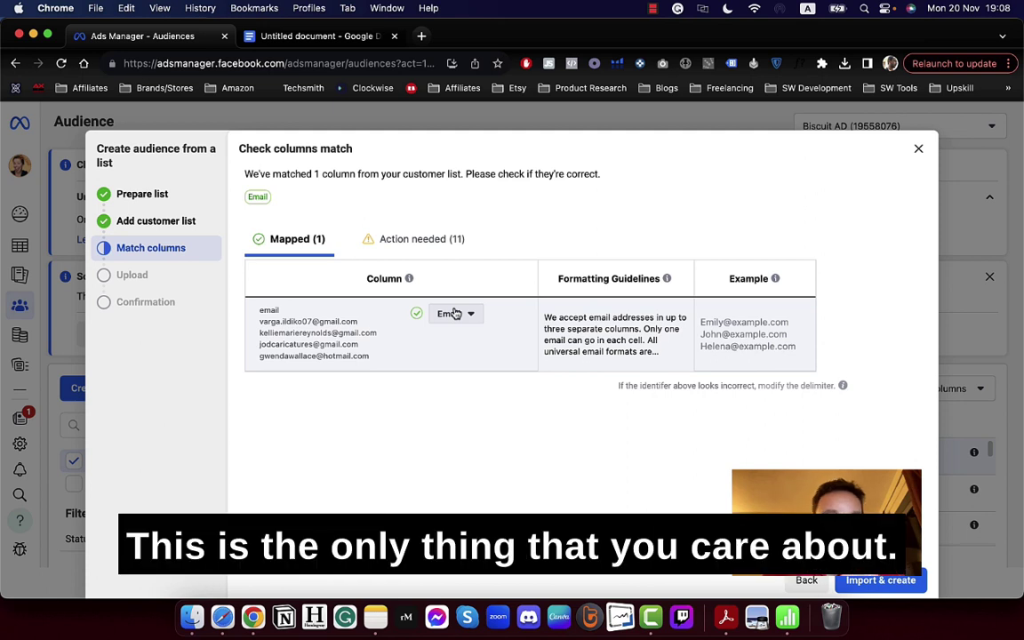
Step: Check the unmapped columns, leave them as Do not upload, and import the customer list with only the email column mapped
{"action": "left_click", "coordinate": [436, 255]}
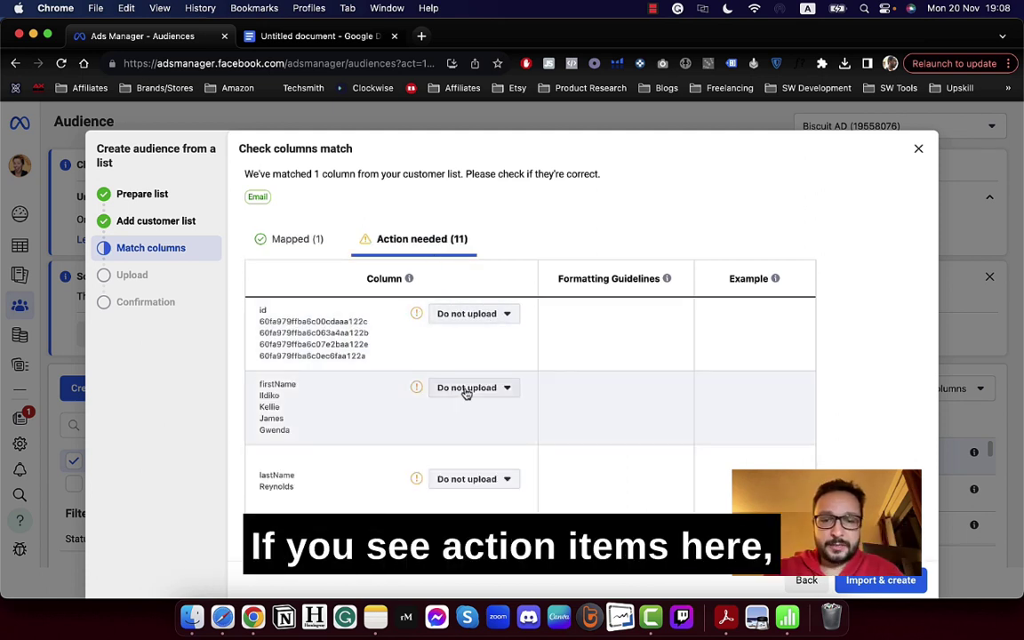
{"action": "left_click", "coordinate": [467, 397]}
{"action": "left_click", "coordinate": [464, 391]}
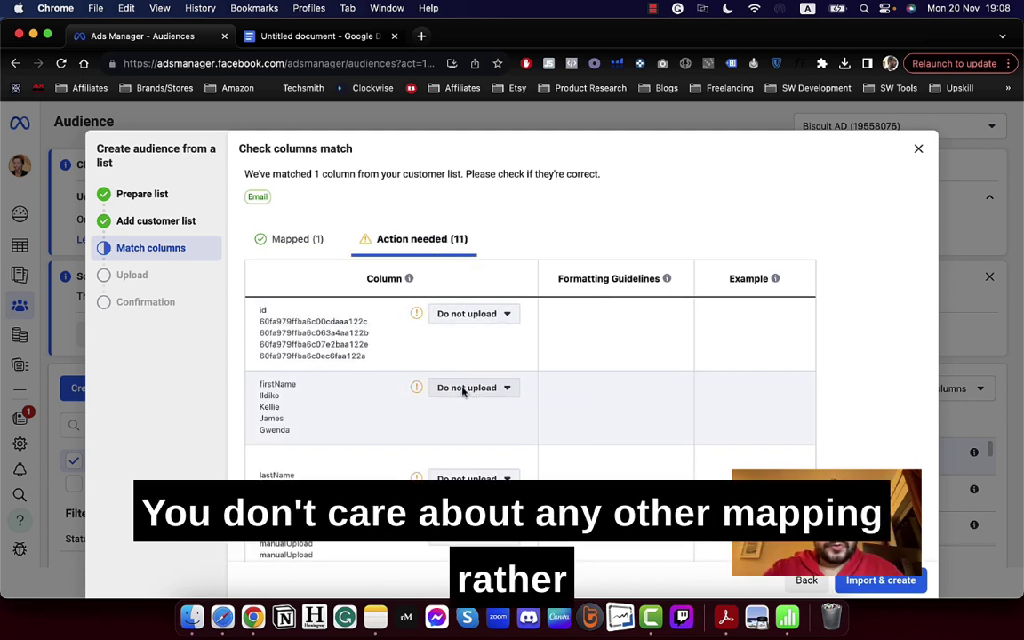
{"action": "left_click", "coordinate": [308, 247]}
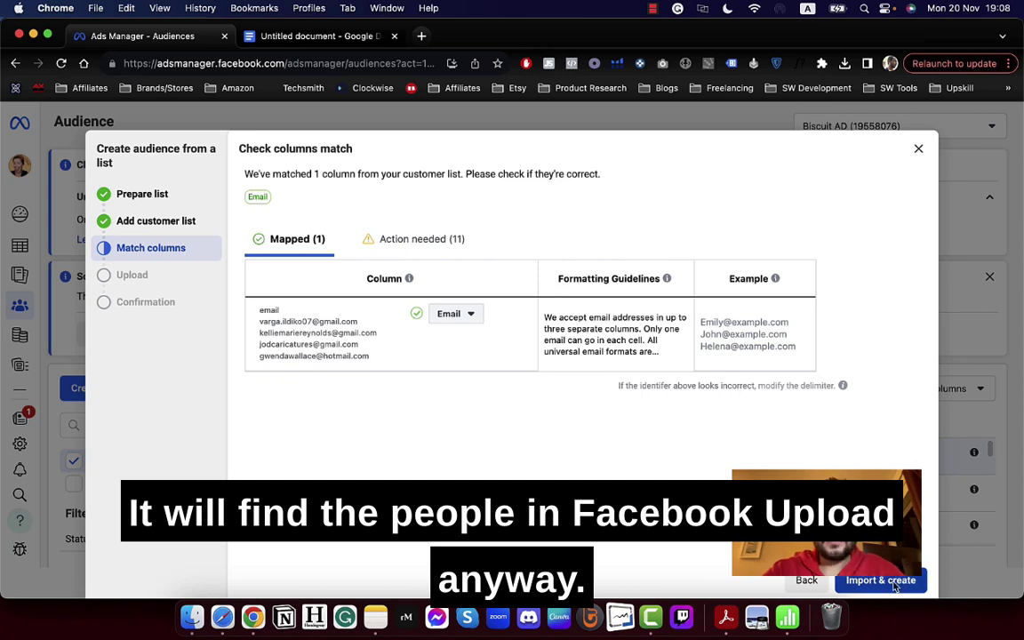
{"action": "left_click", "coordinate": [889, 583]}
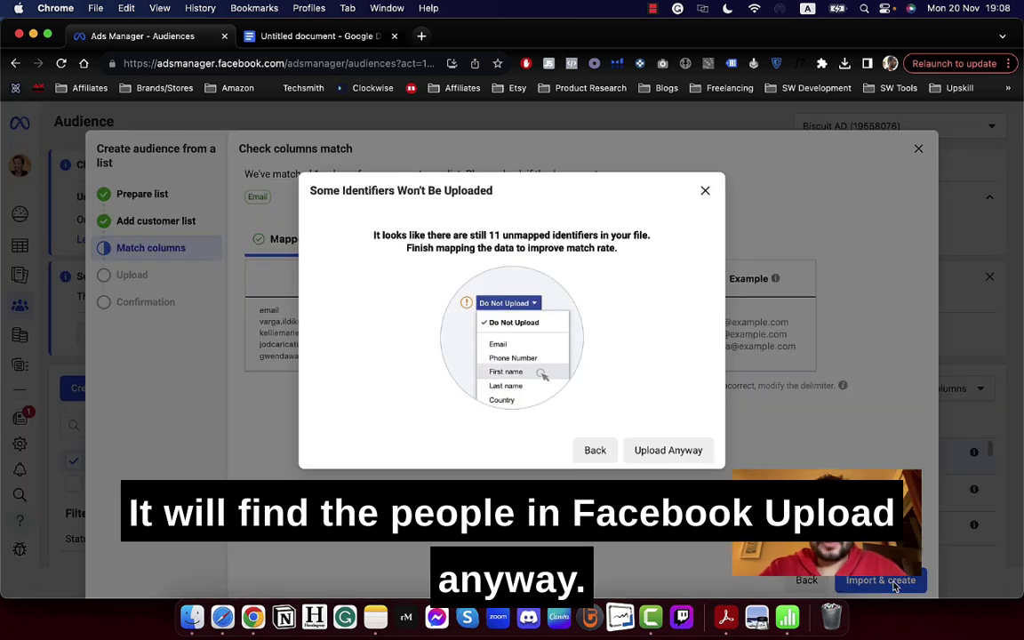
{"action": "left_click", "coordinate": [658, 462]}
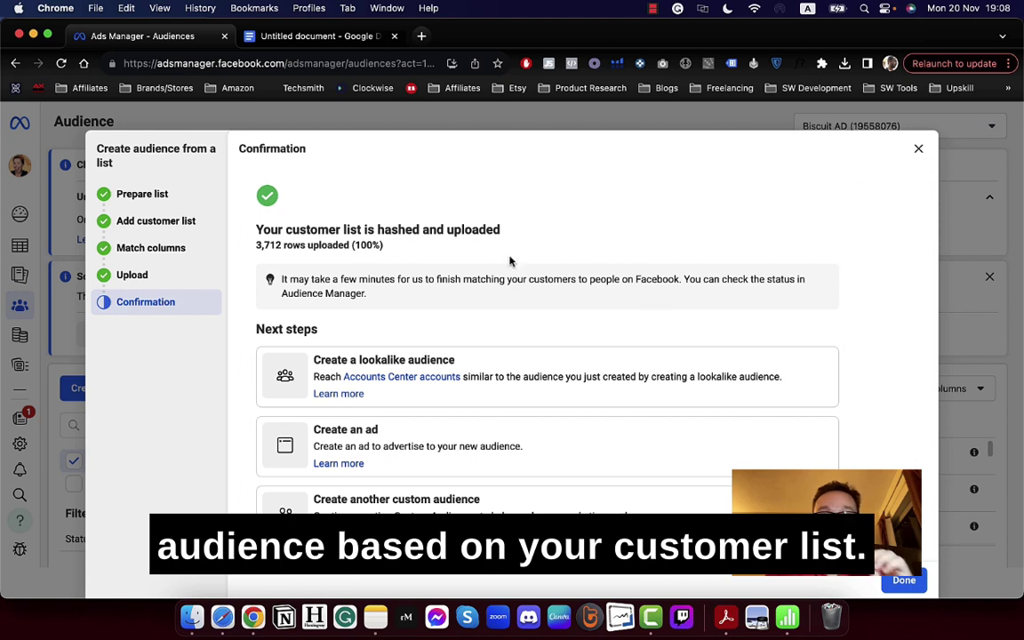
{"action": "left_click", "coordinate": [904, 581]}
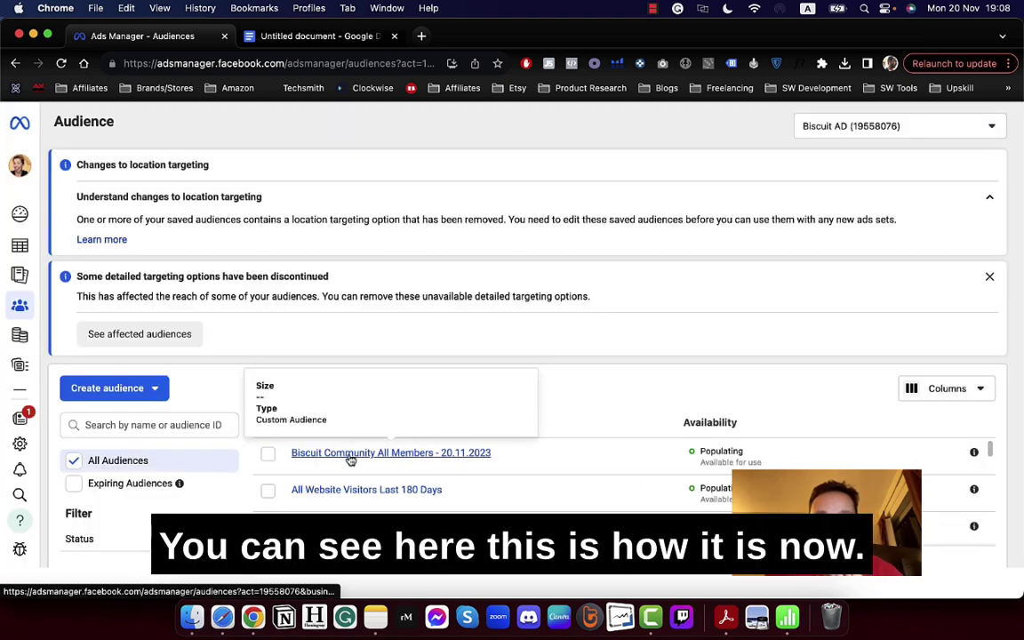
Step: Select the Biscuit Community All Members - 20.11.2023 audience to view its available actions
{"action": "left_click", "coordinate": [269, 455]}
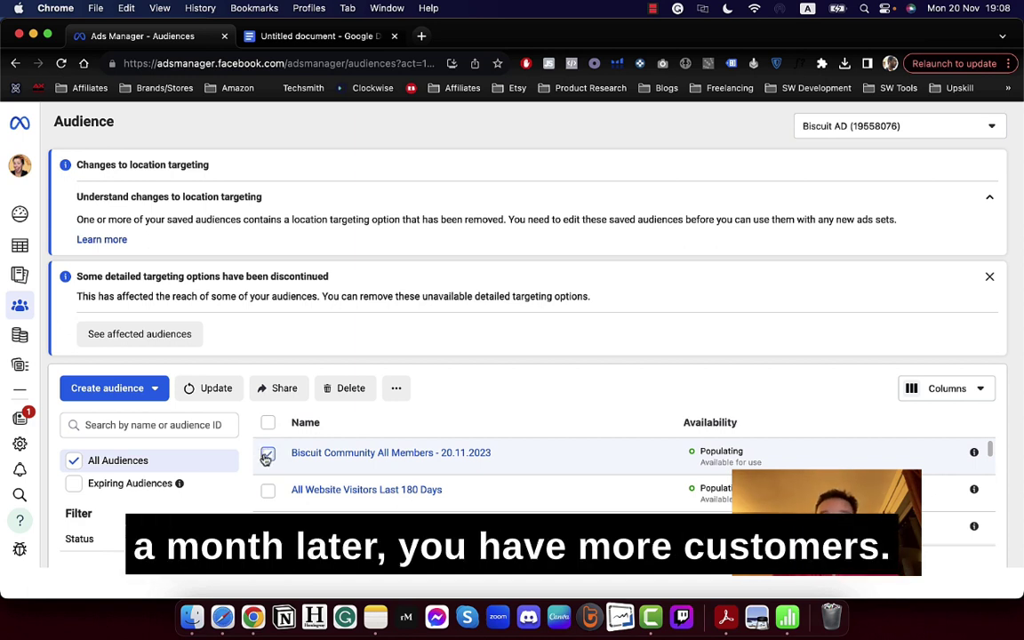
{"action": "mouse_move", "coordinate": [407, 458]}
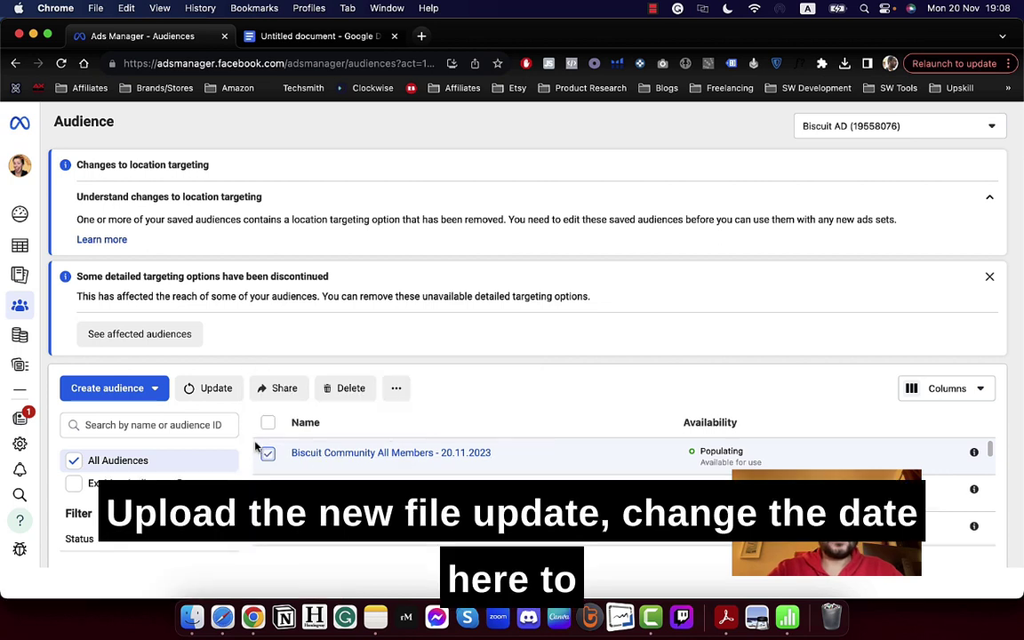
{"action": "mouse_move", "coordinate": [450, 454]}
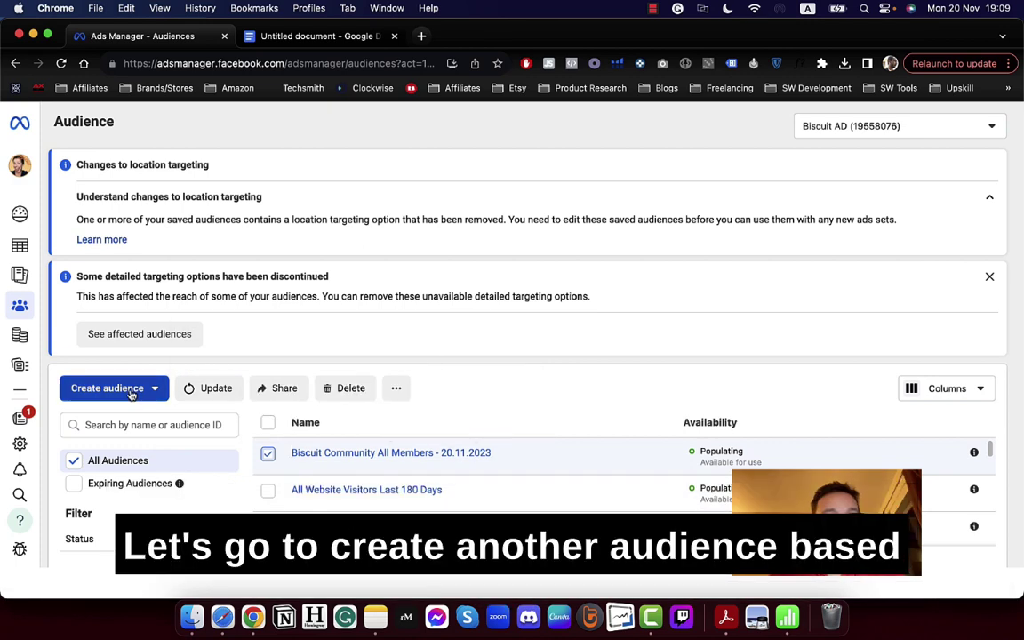
Step: Start a website custom audience using Biscuit Websites Pixel as the source and All website visitors as the event
{"action": "left_click", "coordinate": [130, 391]}
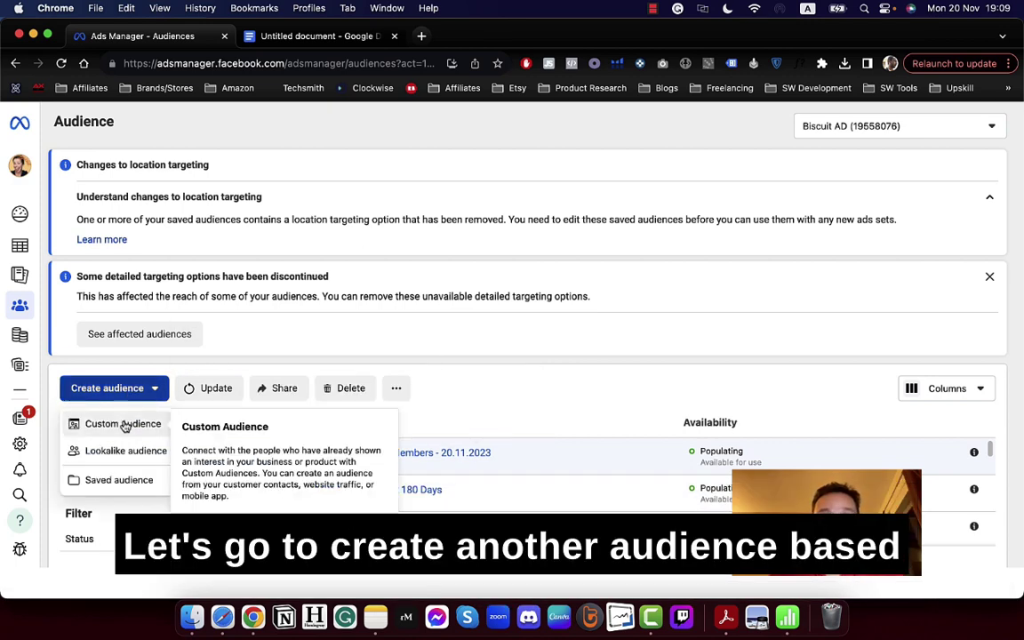
{"action": "left_click", "coordinate": [124, 424]}
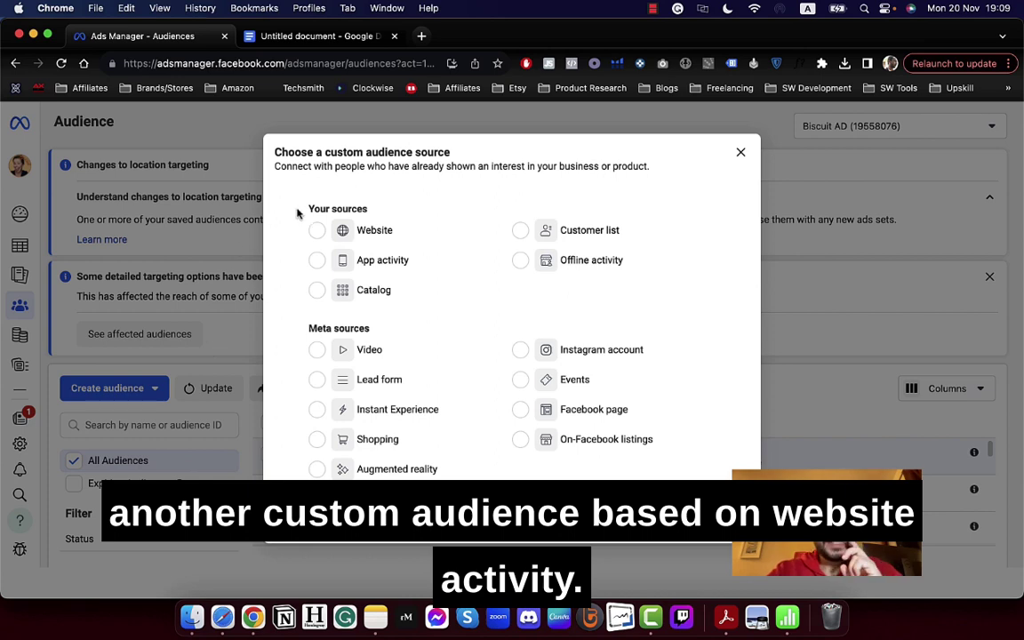
{"action": "left_click", "coordinate": [316, 230]}
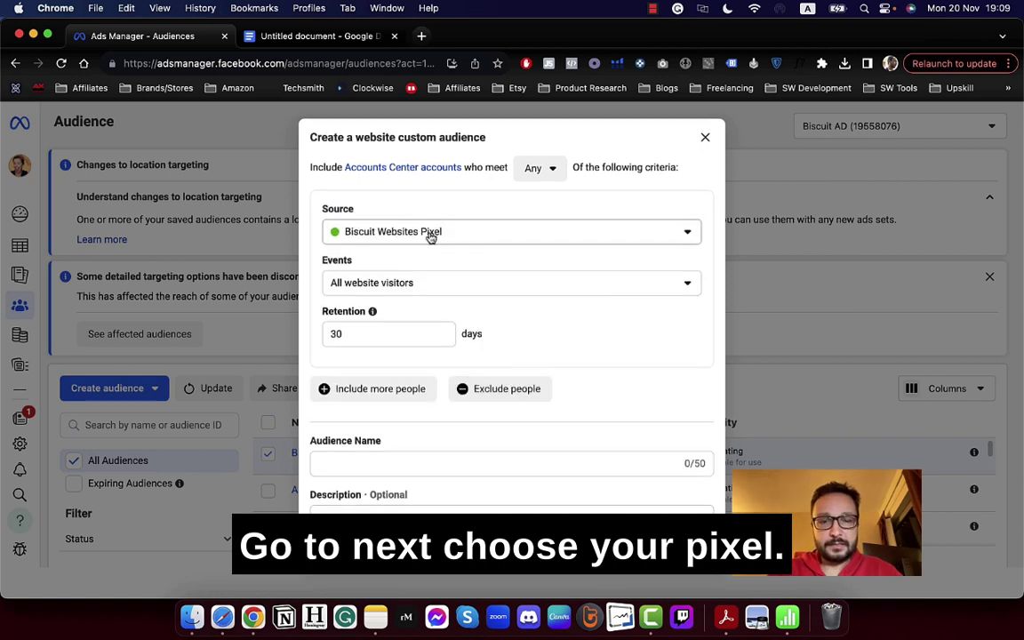
{"action": "left_click", "coordinate": [430, 232]}
{"action": "left_click", "coordinate": [431, 233]}
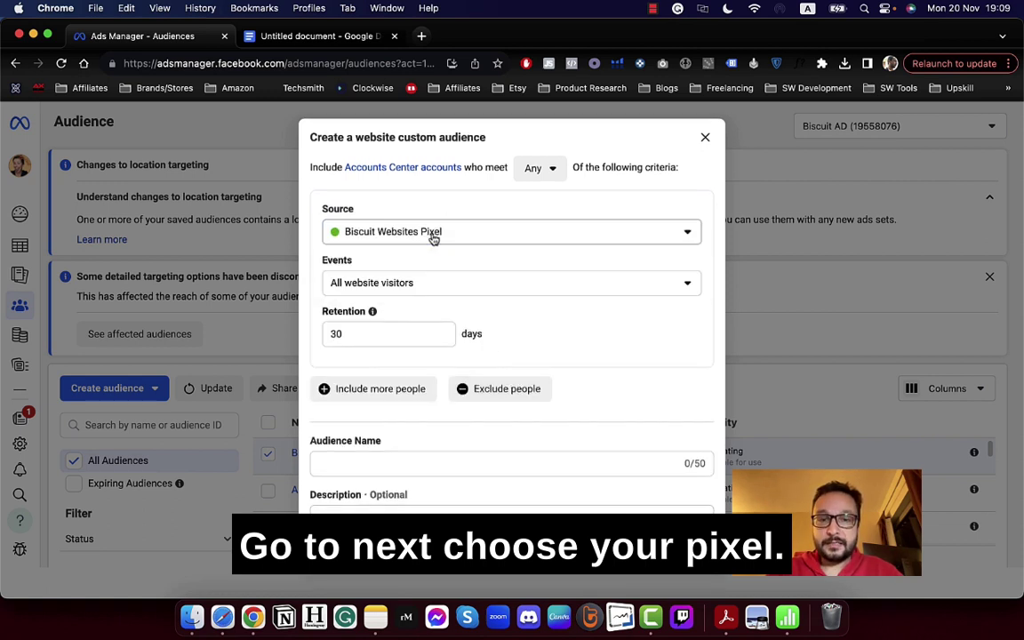
{"action": "left_click", "coordinate": [420, 283]}
{"action": "left_click", "coordinate": [420, 284]}
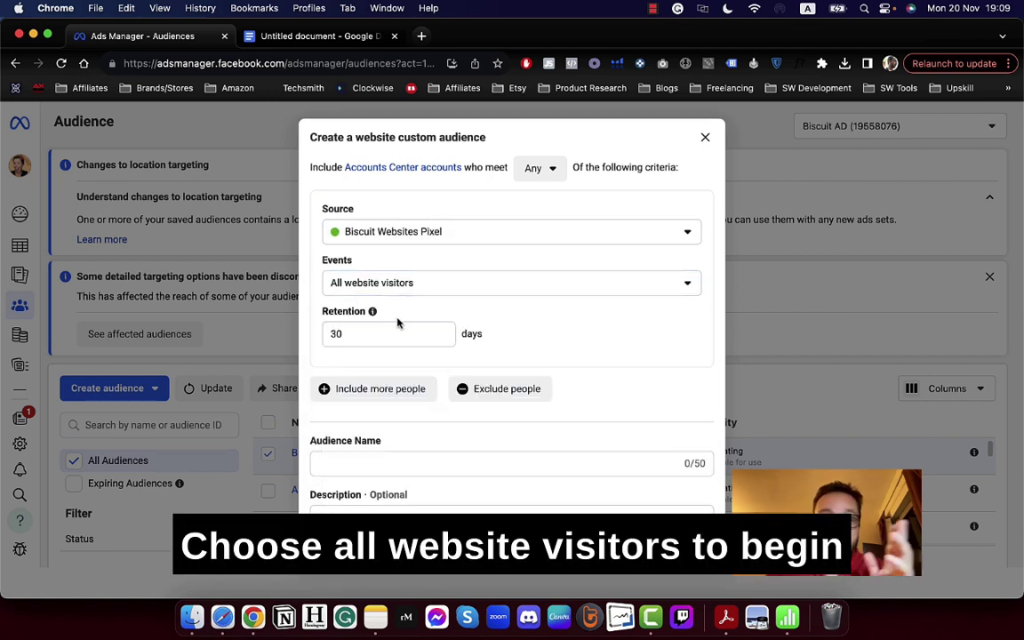
Step: Set the website audience's retention period to 180 days
{"action": "left_click", "coordinate": [377, 336]}
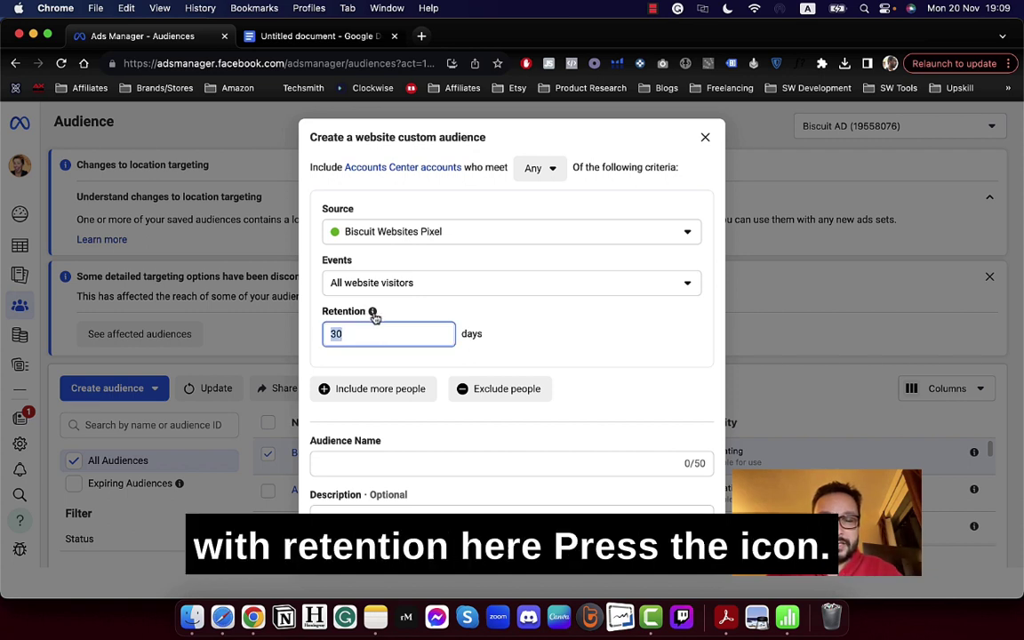
{"action": "mouse_move", "coordinate": [373, 312]}
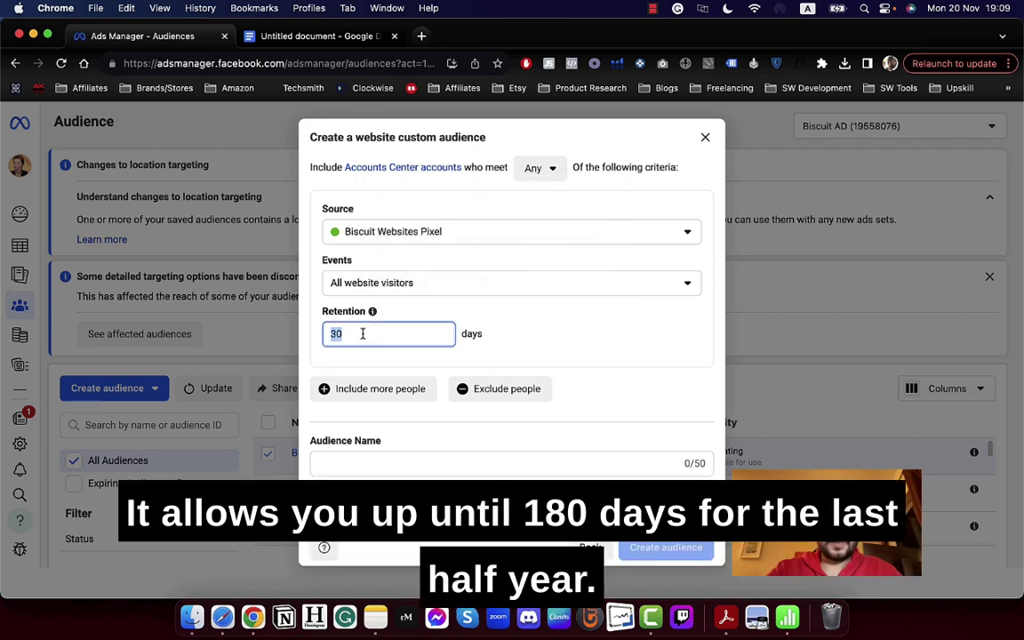
{"action": "type", "text": "180"}
{"action": "left_click", "coordinate": [496, 352]}
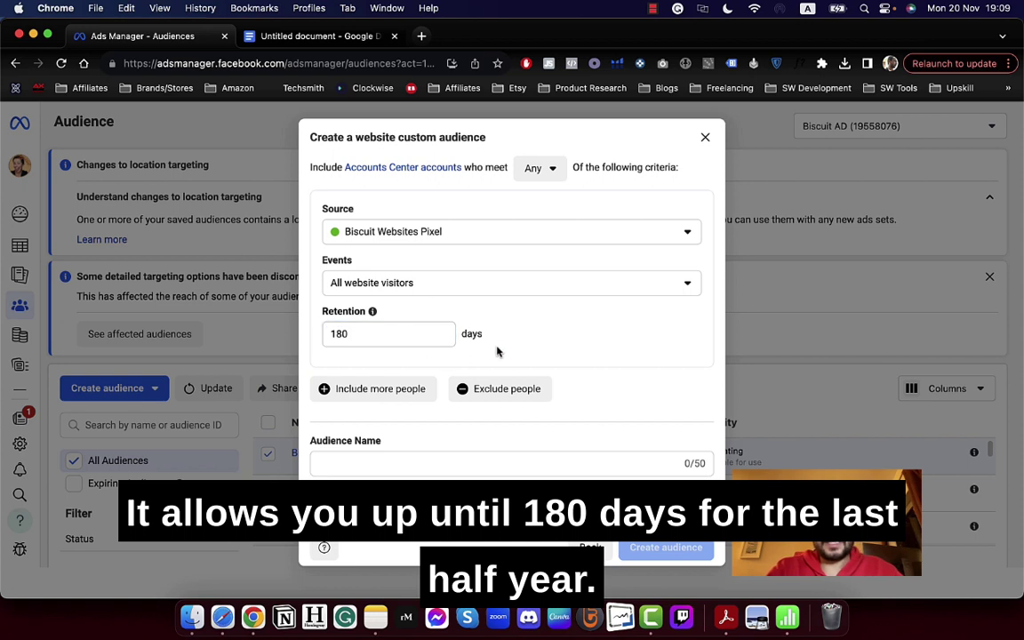
Step: Name the website audience "All Website Visitors - Last 180 Days - 20.11.2023" and create it
{"action": "left_click", "coordinate": [421, 464]}
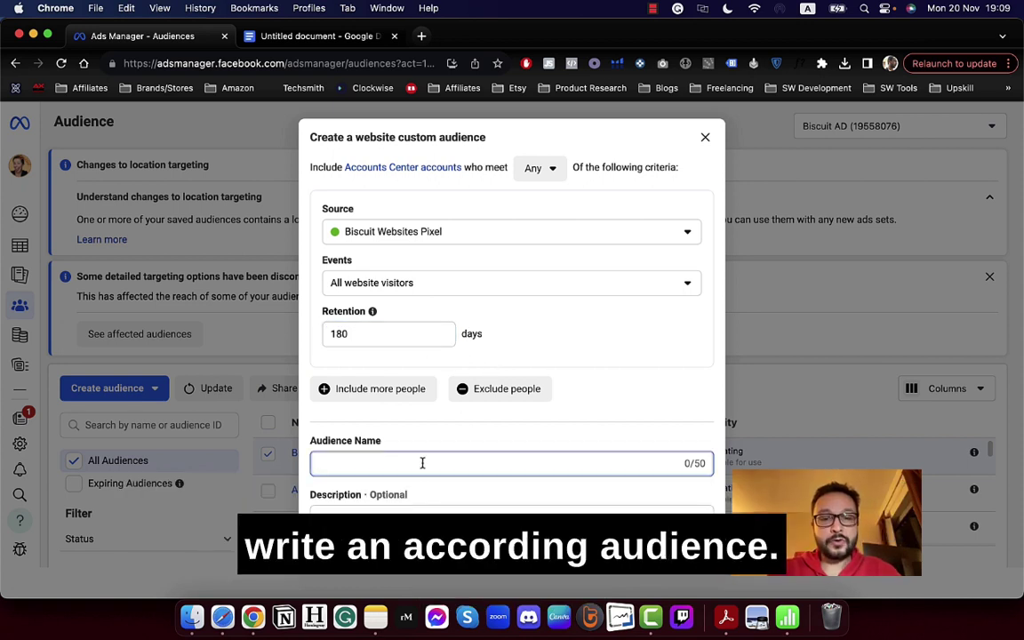
{"action": "type", "text": "All Website V"}
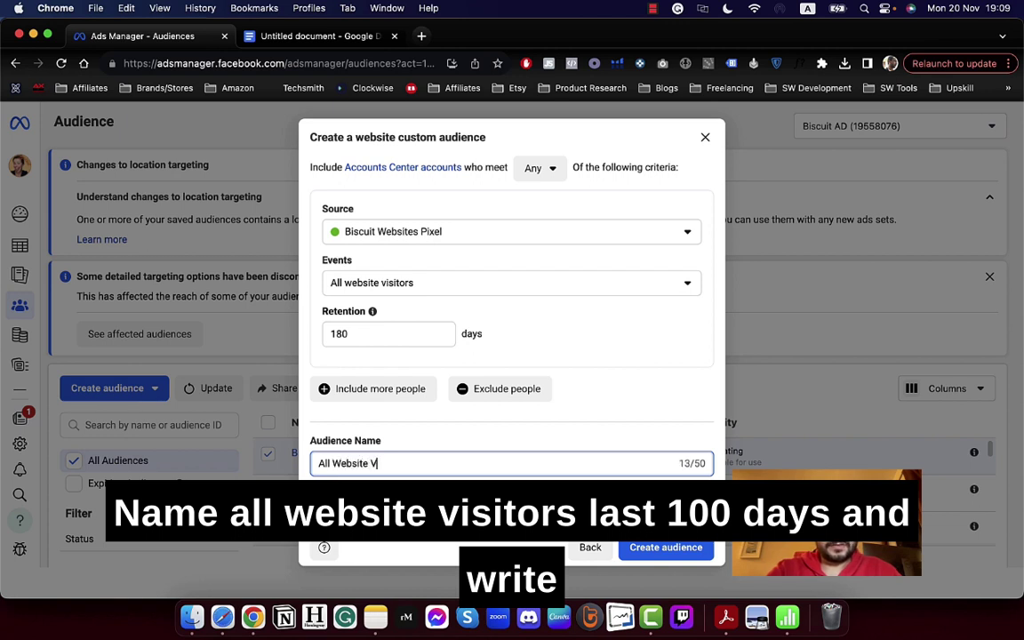
{"action": "type", "text": "isitors"}
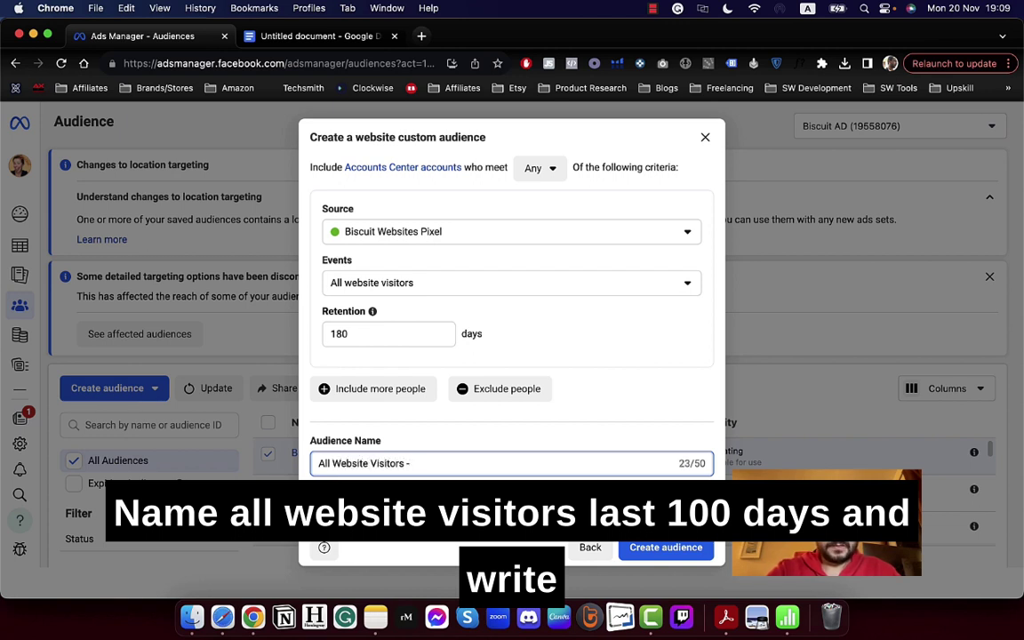
{"action": "type", "text": " - Last 180 Da"}
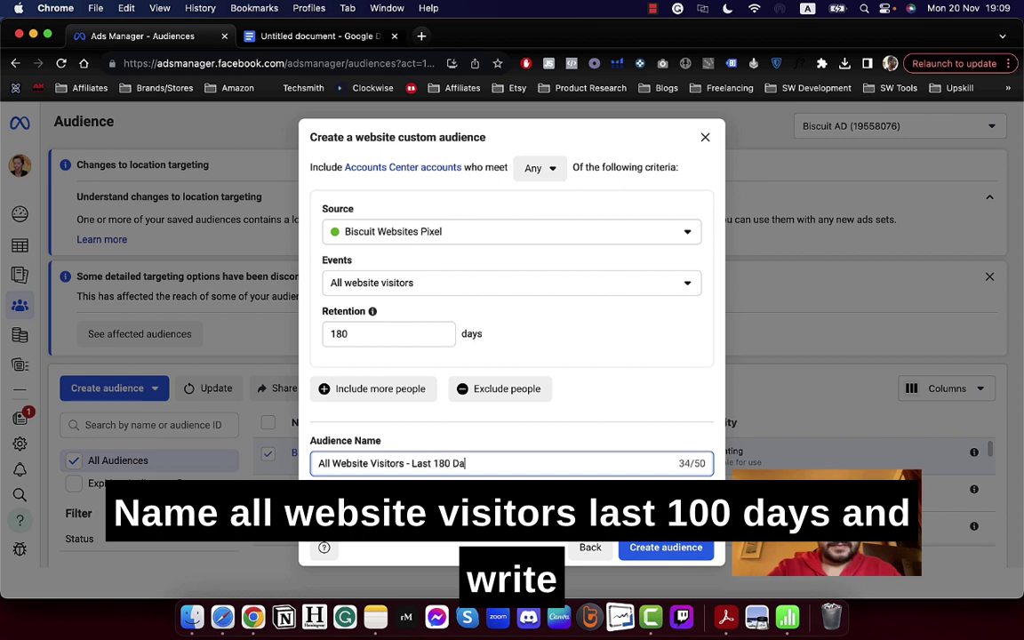
{"action": "type", "text": "ys - "}
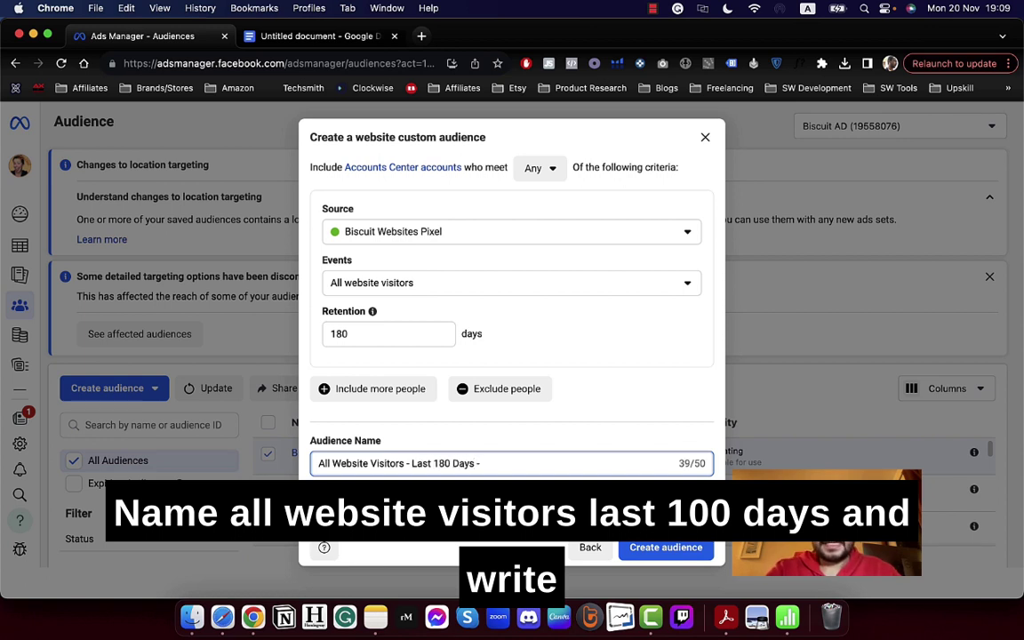
{"action": "type", "text": "20.11.20"}
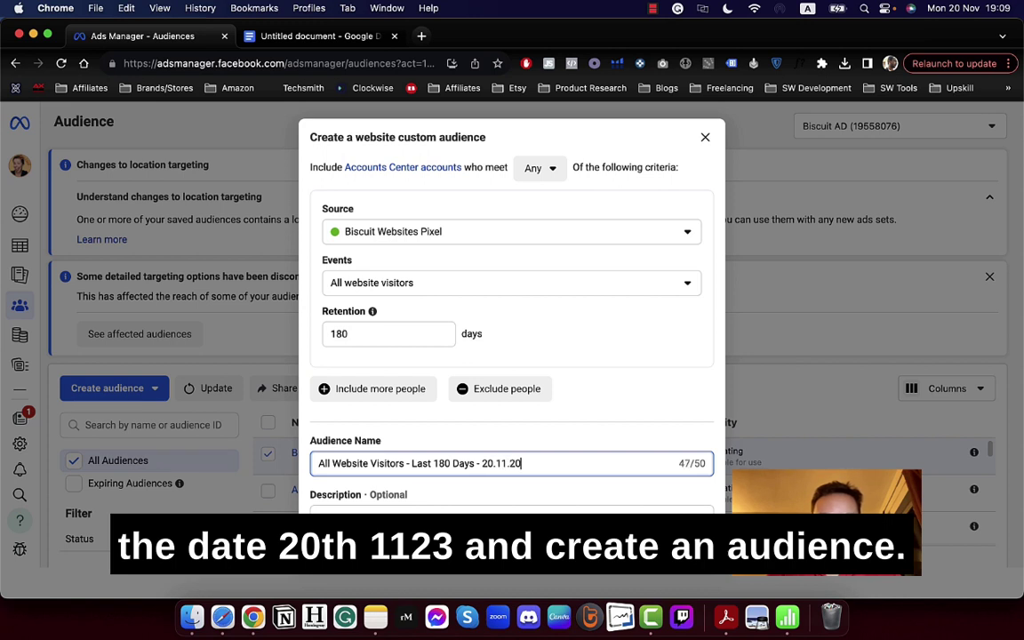
{"action": "type", "text": "23"}
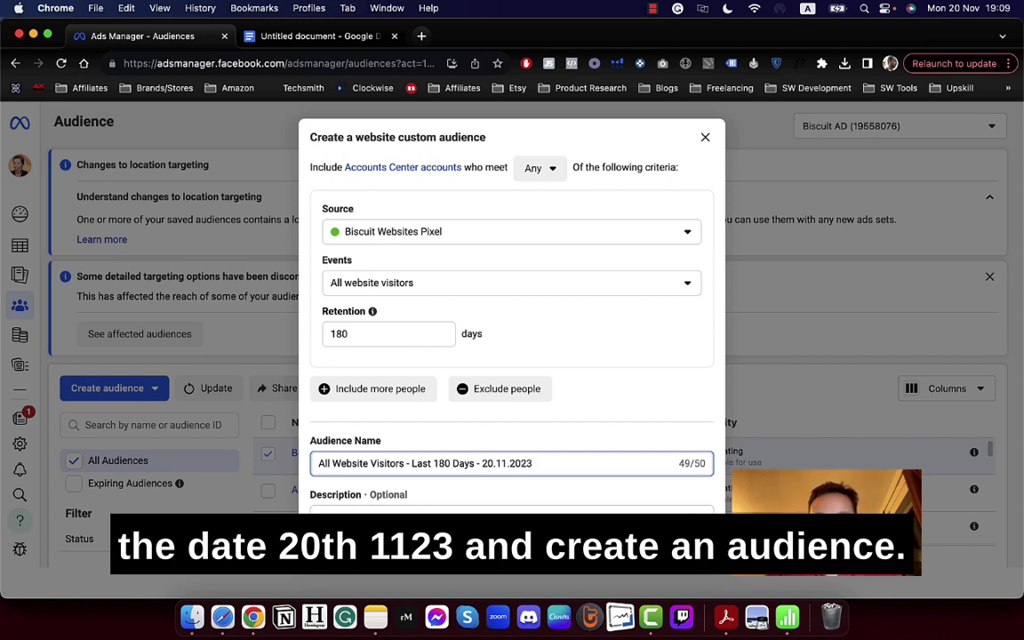
{"action": "left_click", "coordinate": [666, 528]}
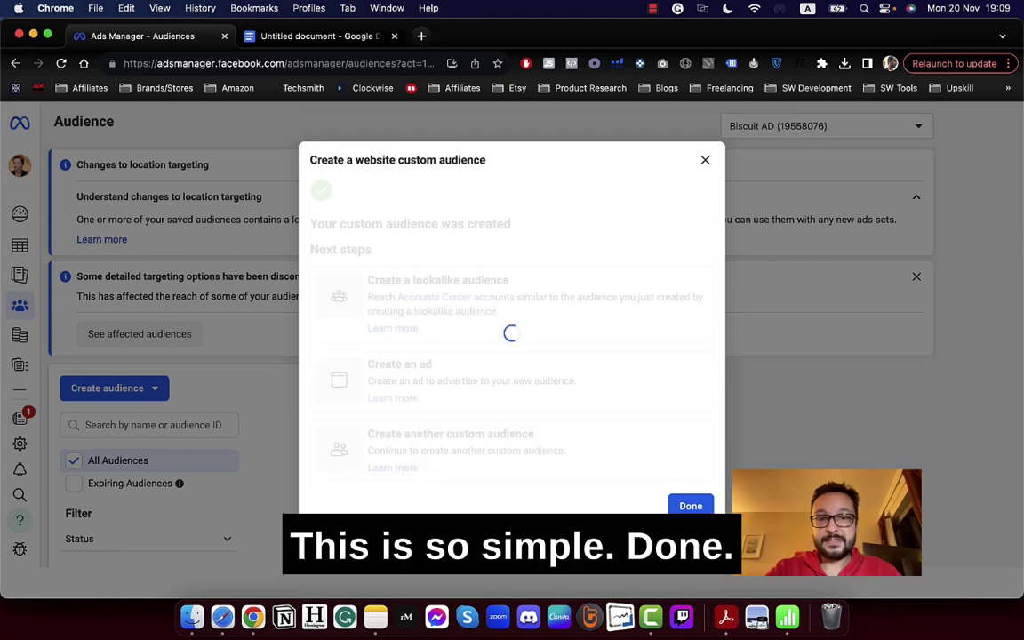
Step: Close the new audience's confirmation and details, and compare the actions available for the All Website Visitors and Biscuit Community All Members audiences
{"action": "left_click", "coordinate": [666, 528]}
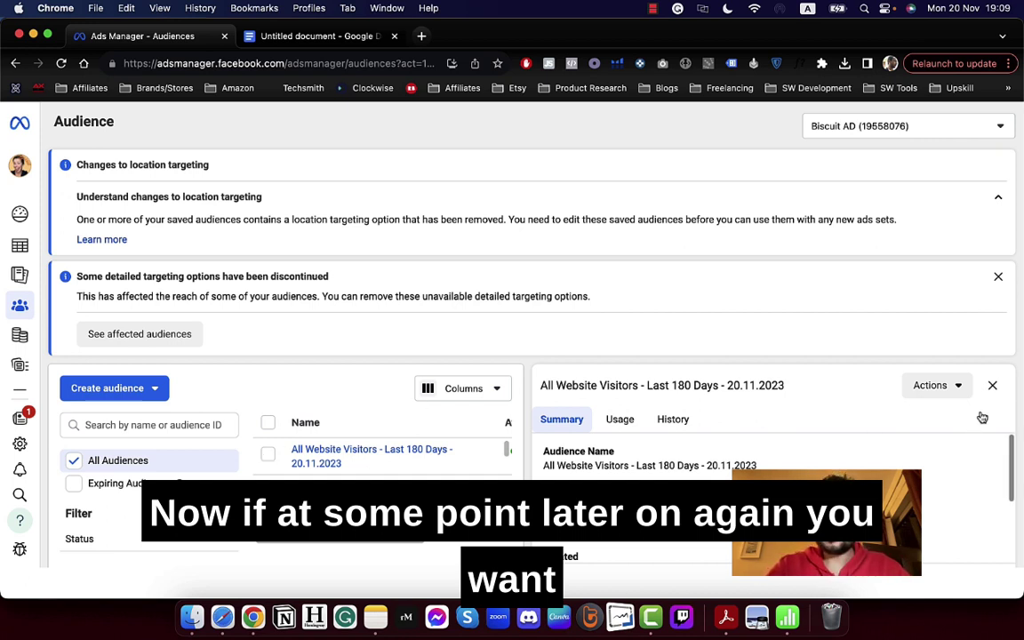
{"action": "left_click", "coordinate": [991, 385]}
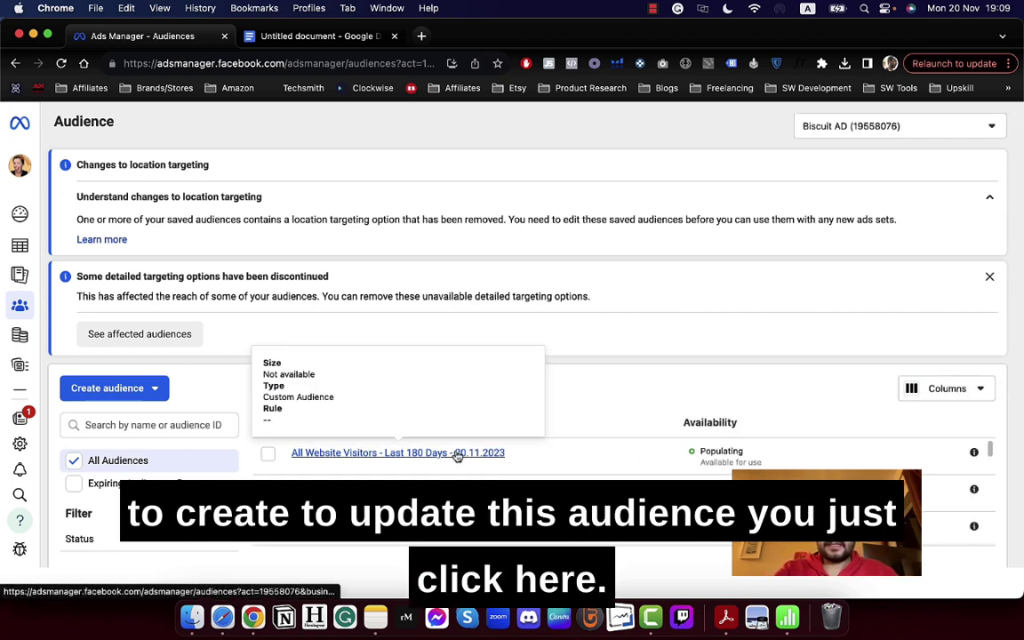
{"action": "left_click", "coordinate": [268, 454]}
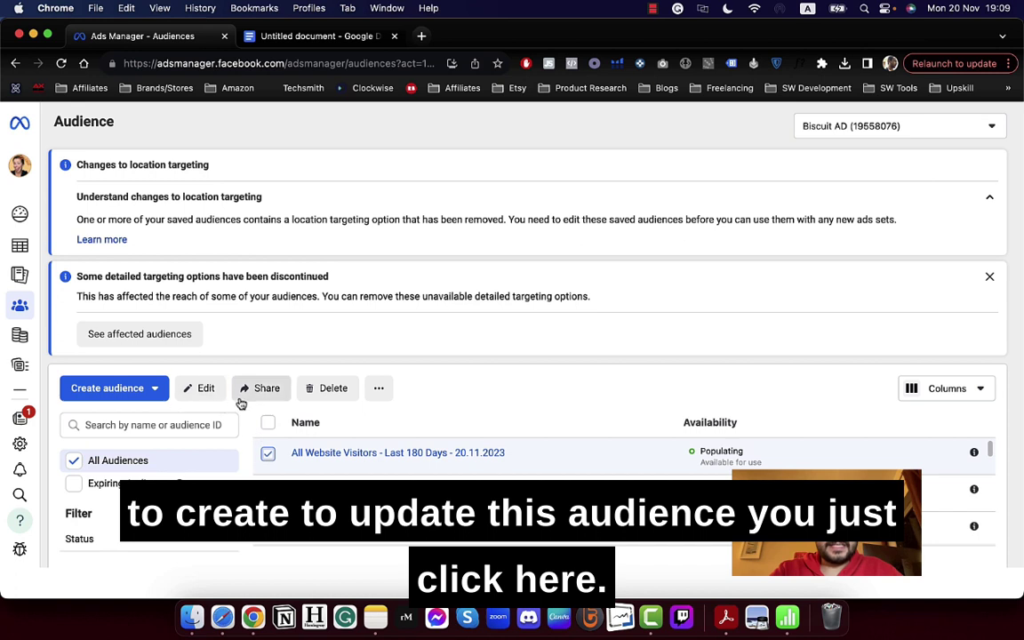
{"action": "left_click", "coordinate": [380, 389]}
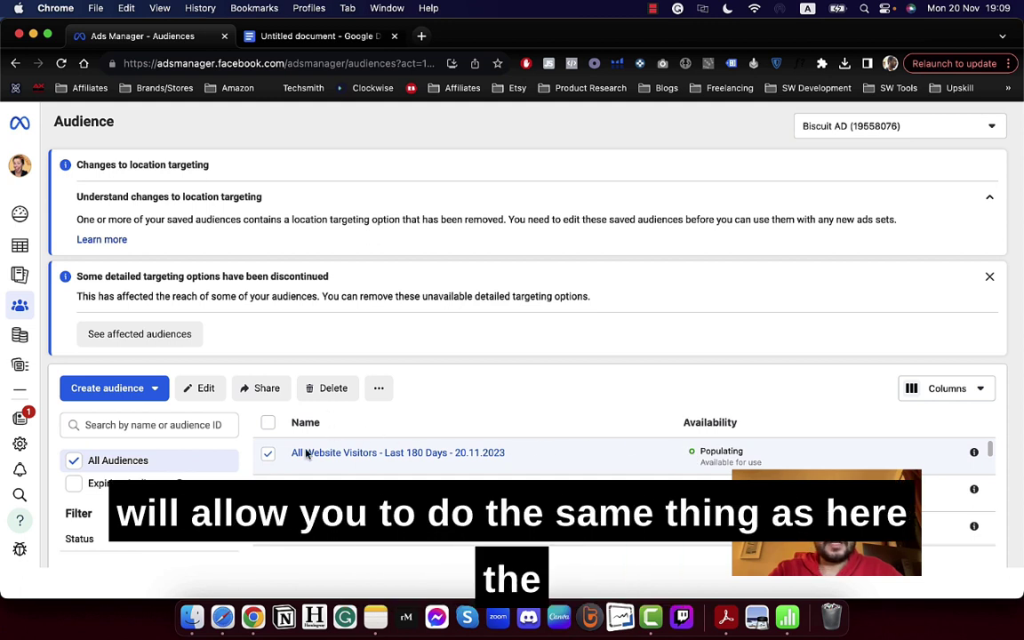
{"action": "left_click", "coordinate": [267, 453]}
{"action": "left_click", "coordinate": [268, 453]}
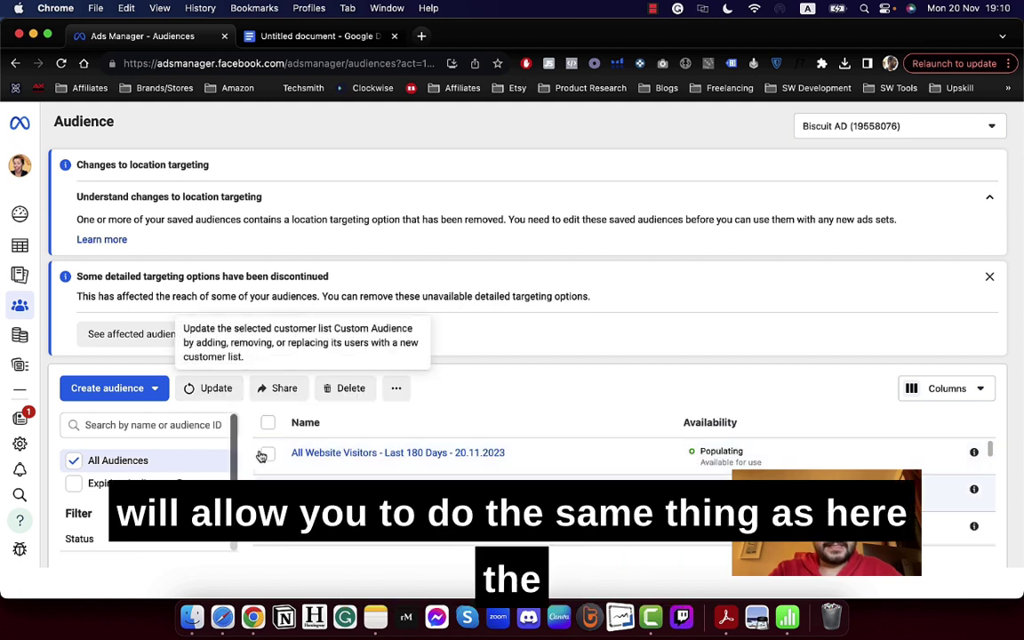
{"action": "left_click", "coordinate": [268, 490]}
{"action": "left_click", "coordinate": [269, 491]}
{"action": "left_click", "coordinate": [268, 455]}
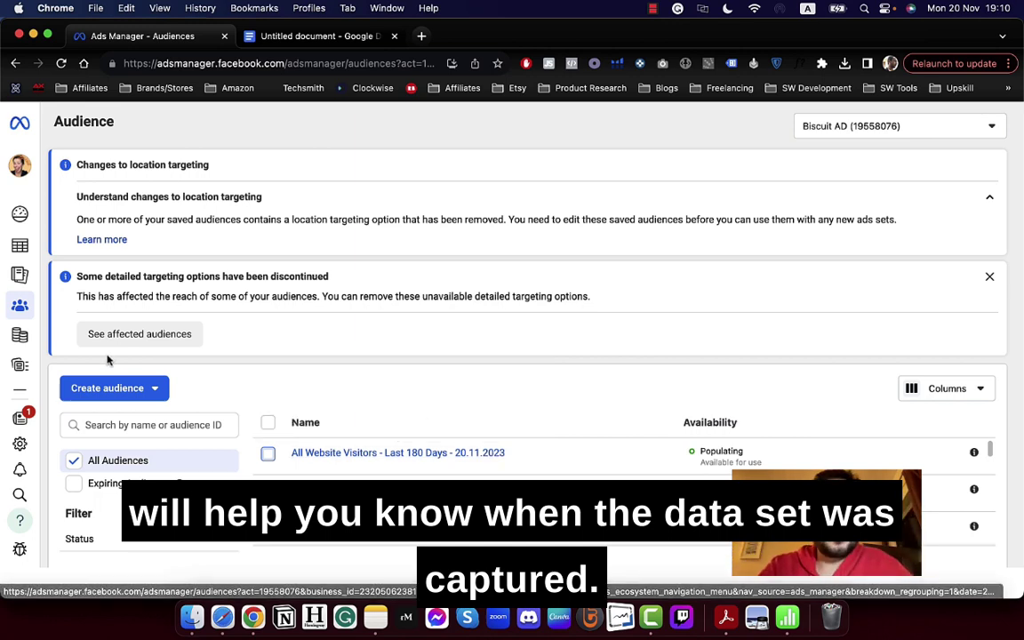
Step: Start another website custom audience from Biscuit Websites Pixel with People who visited specific web pages as the event
{"action": "left_click", "coordinate": [109, 388]}
{"action": "left_click", "coordinate": [112, 425]}
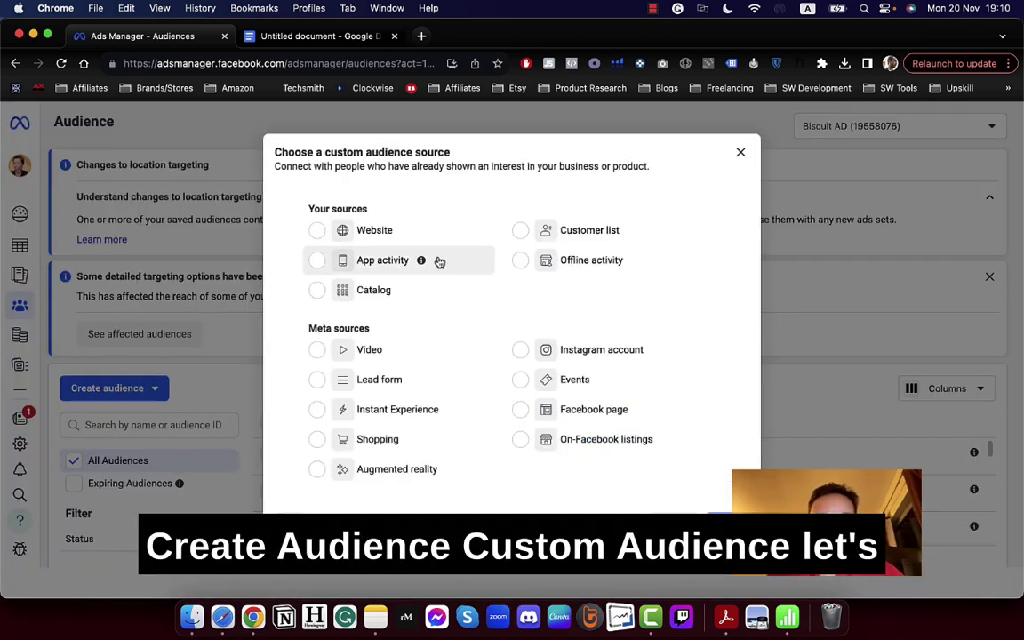
{"action": "left_click", "coordinate": [322, 232]}
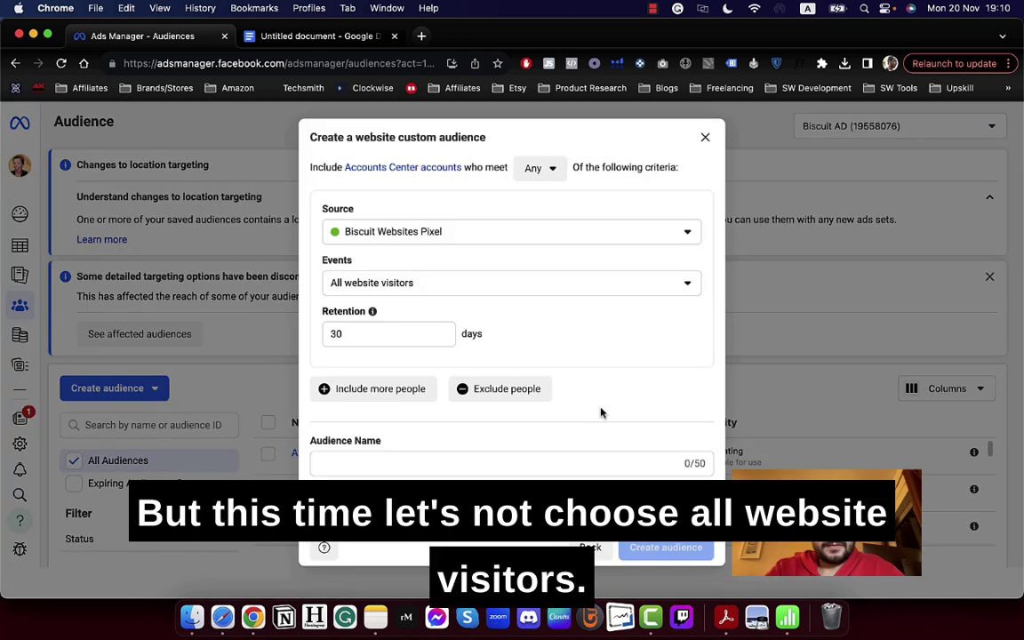
{"action": "left_click", "coordinate": [468, 284]}
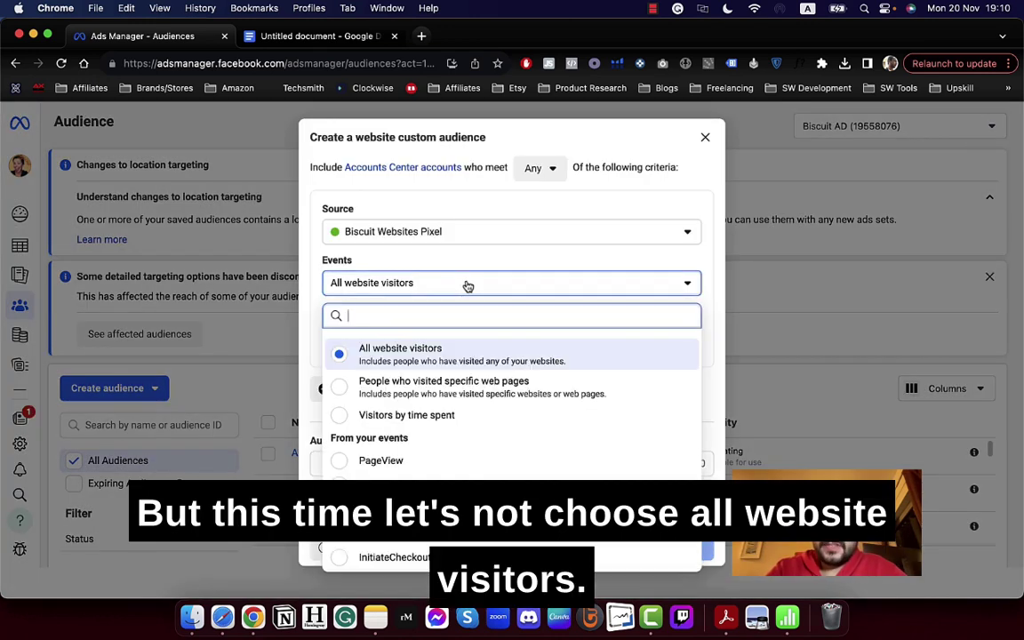
{"action": "left_click", "coordinate": [467, 383]}
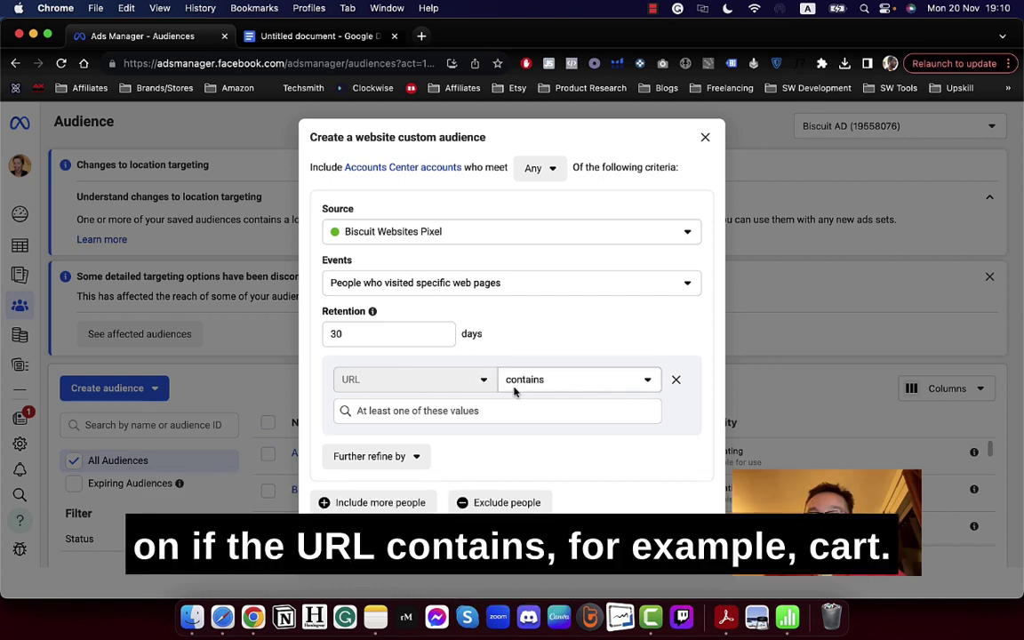
Step: Limit the website audience to visitors of pages whose URL contains "cart"
{"action": "left_click", "coordinate": [479, 412]}
{"action": "type", "text": "cart"}
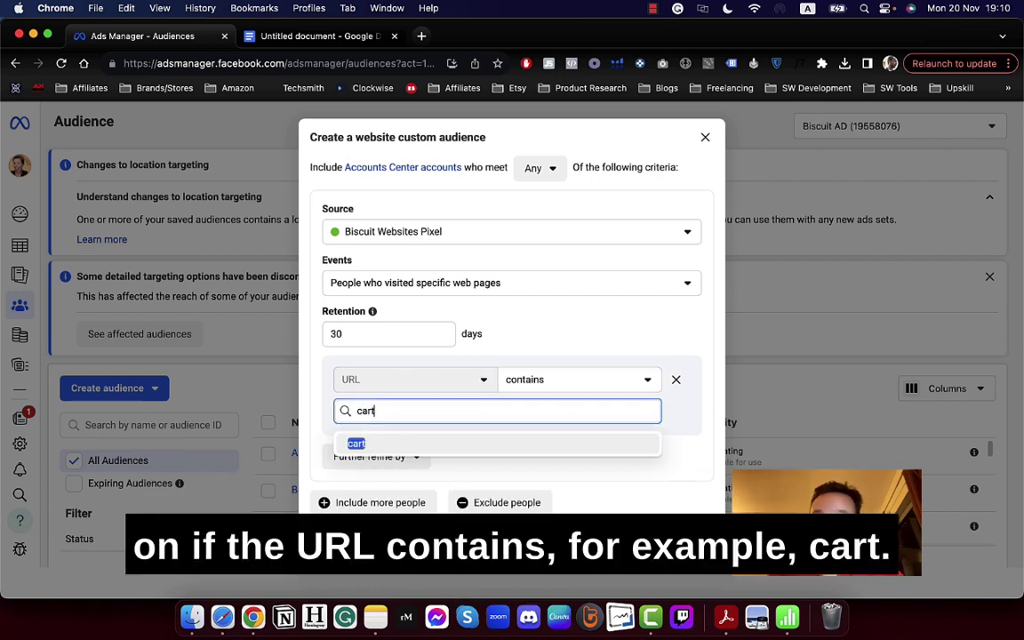
{"action": "left_click", "coordinate": [447, 444]}
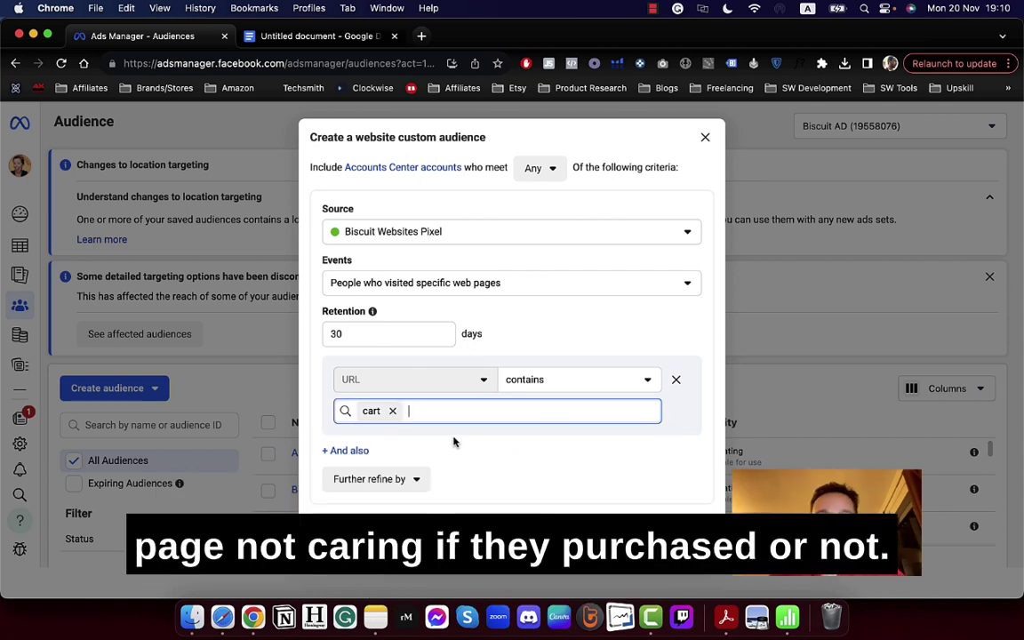
Step: Replace the URL condition's value with "thank-you" and set the retention period to 180 days
{"action": "left_click", "coordinate": [392, 410]}
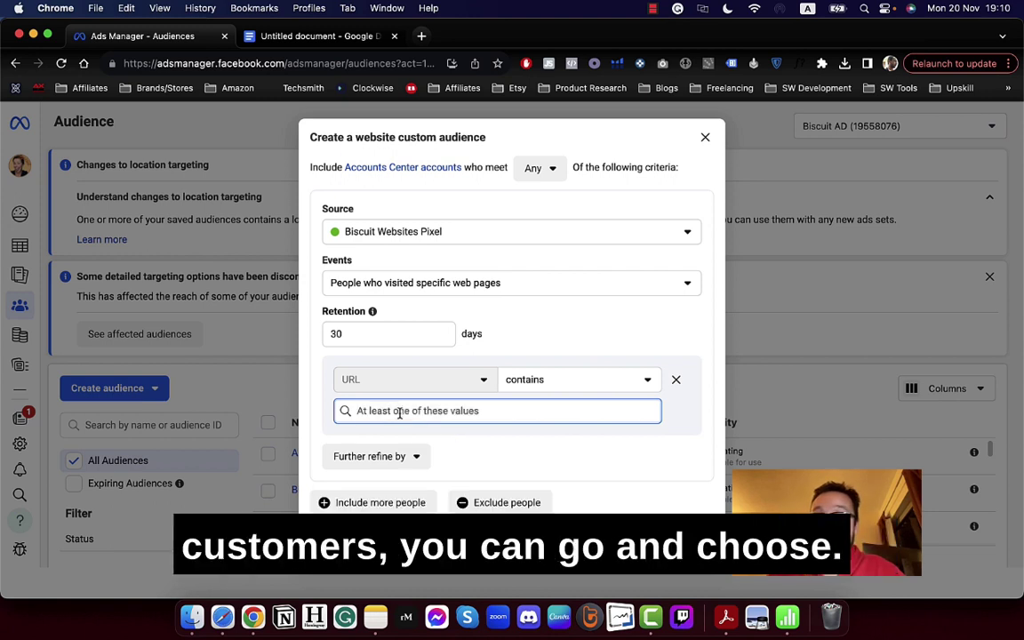
{"action": "type", "text": "thank-you"}
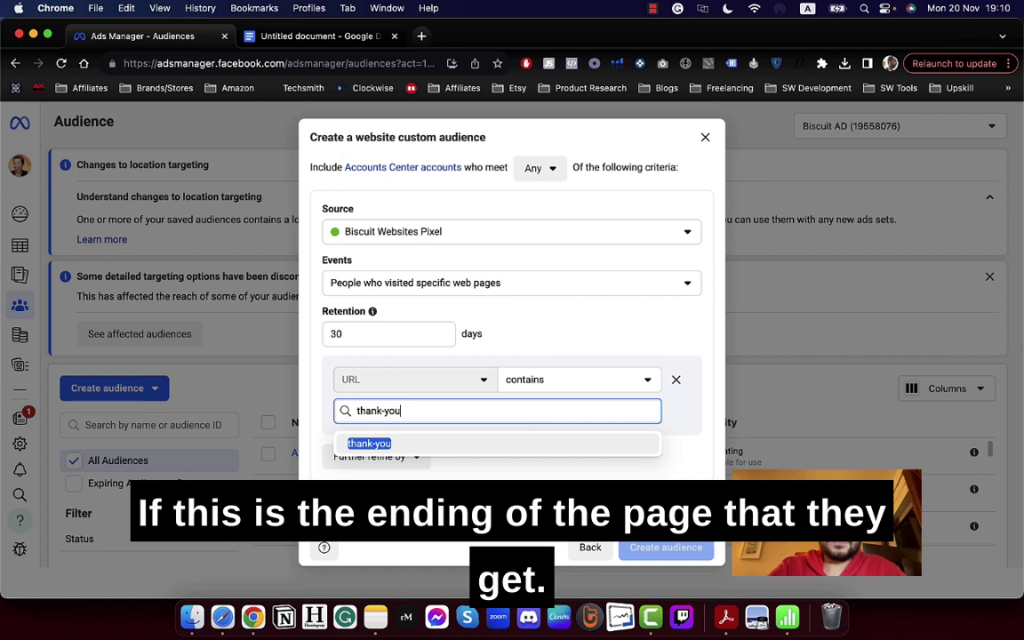
{"action": "key", "text": "Return"}
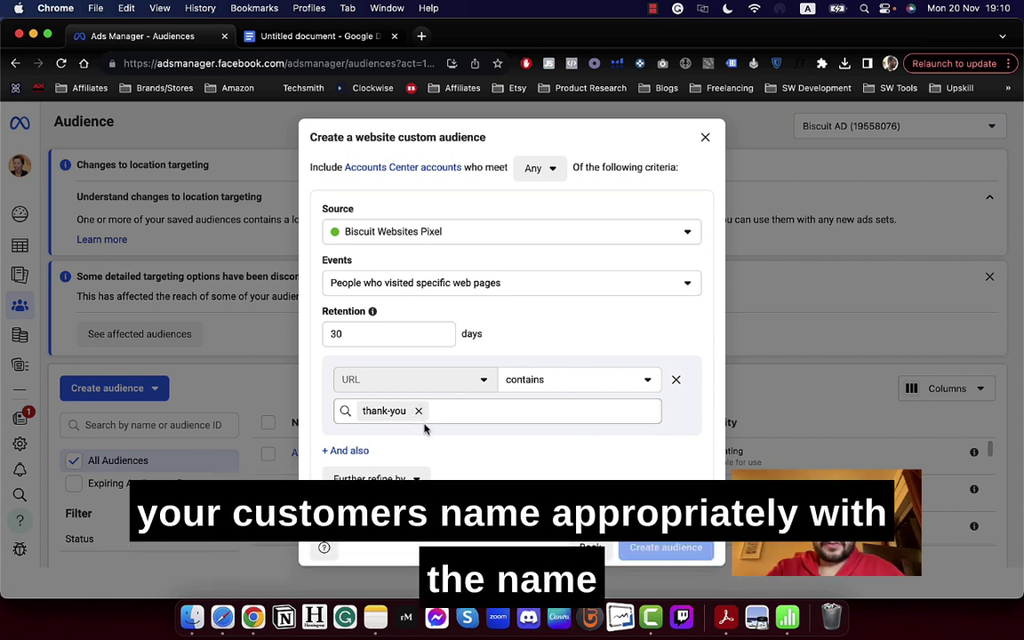
{"action": "scroll", "coordinate": [423, 429], "scroll_direction": "down", "scroll_amount": 3}
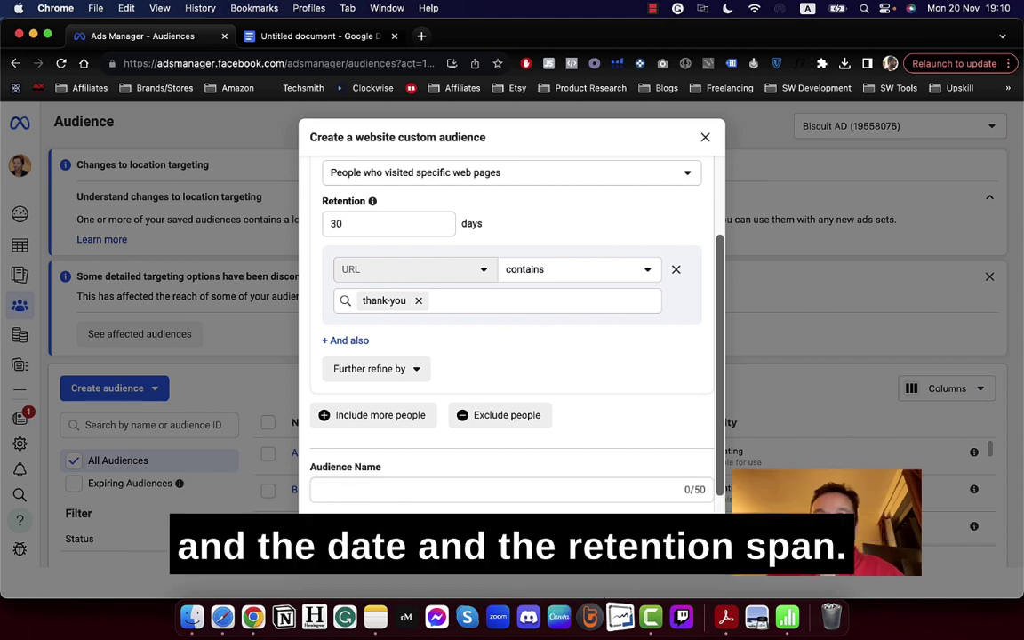
{"action": "double_click", "coordinate": [384, 225]}
{"action": "type", "text": "180"}
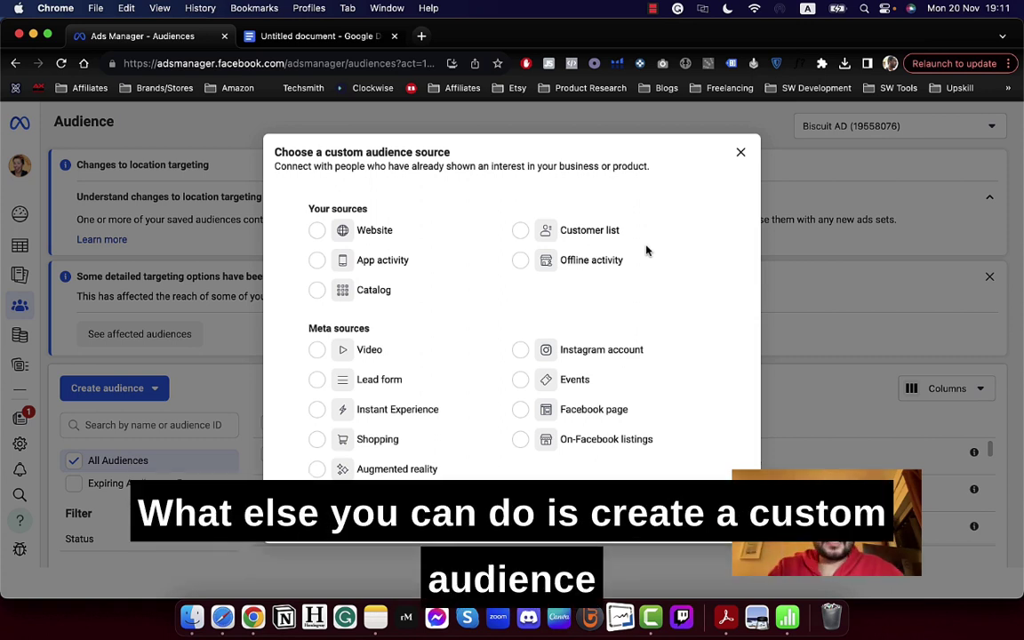
Step: Start a video engagement custom audience of people who viewed at least 3 seconds of the video
{"action": "left_click", "coordinate": [317, 351]}
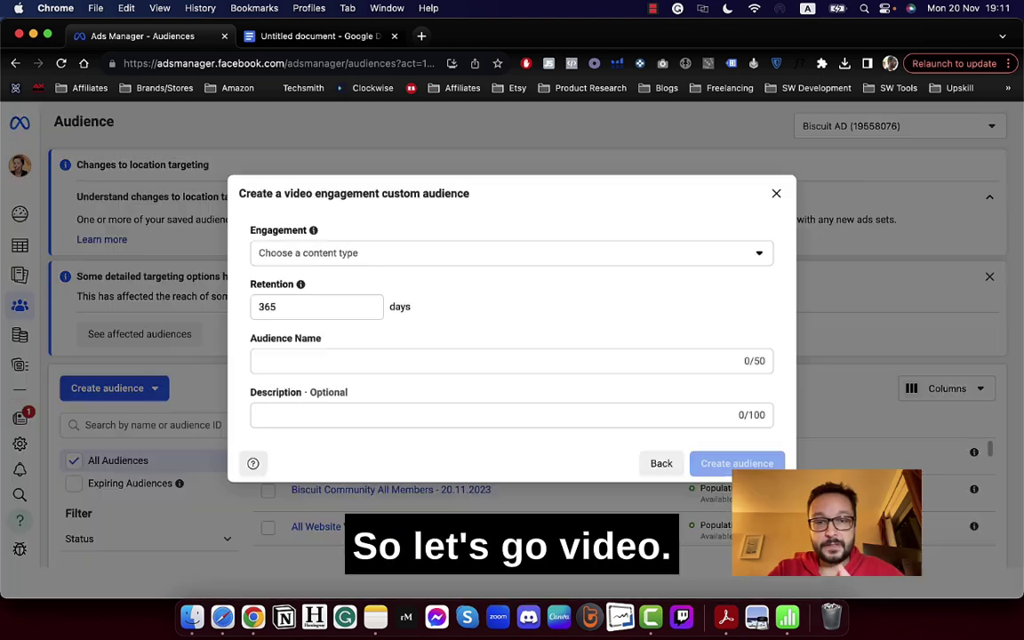
{"action": "left_click", "coordinate": [380, 258]}
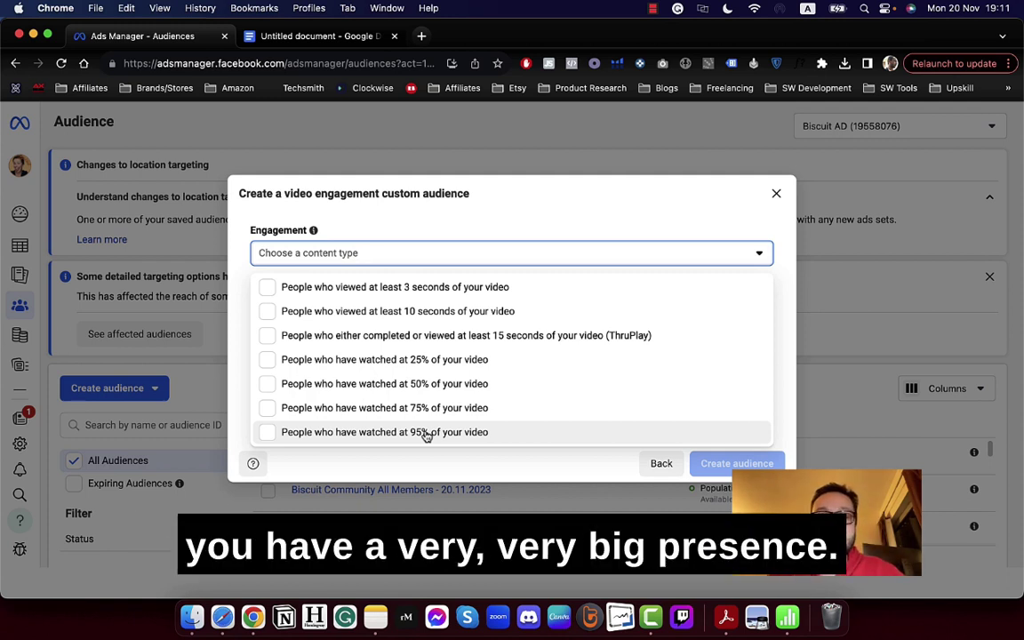
{"action": "left_click", "coordinate": [409, 296]}
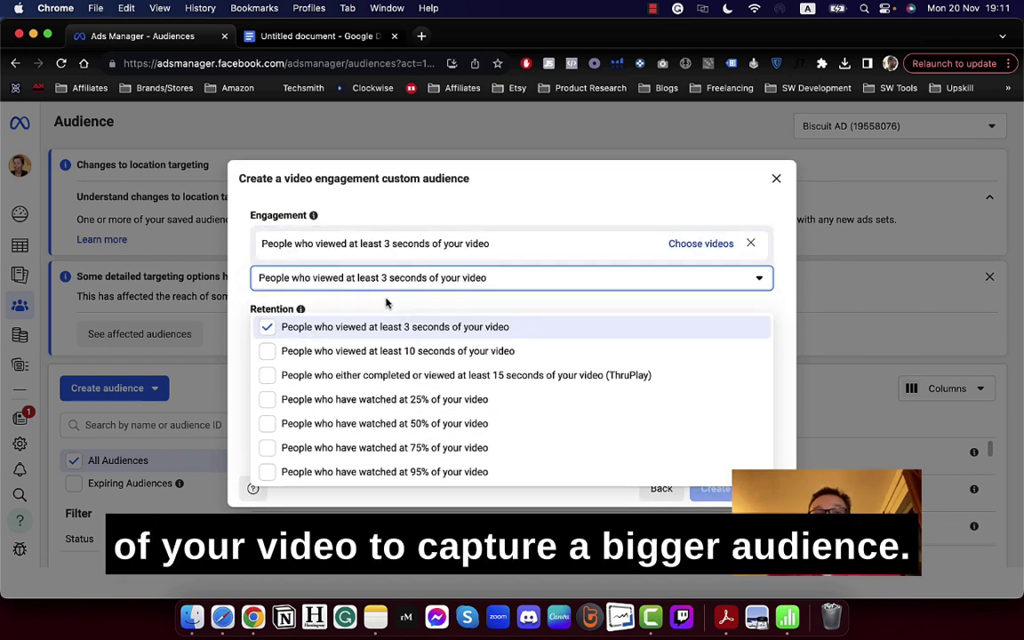
{"action": "left_click", "coordinate": [385, 303]}
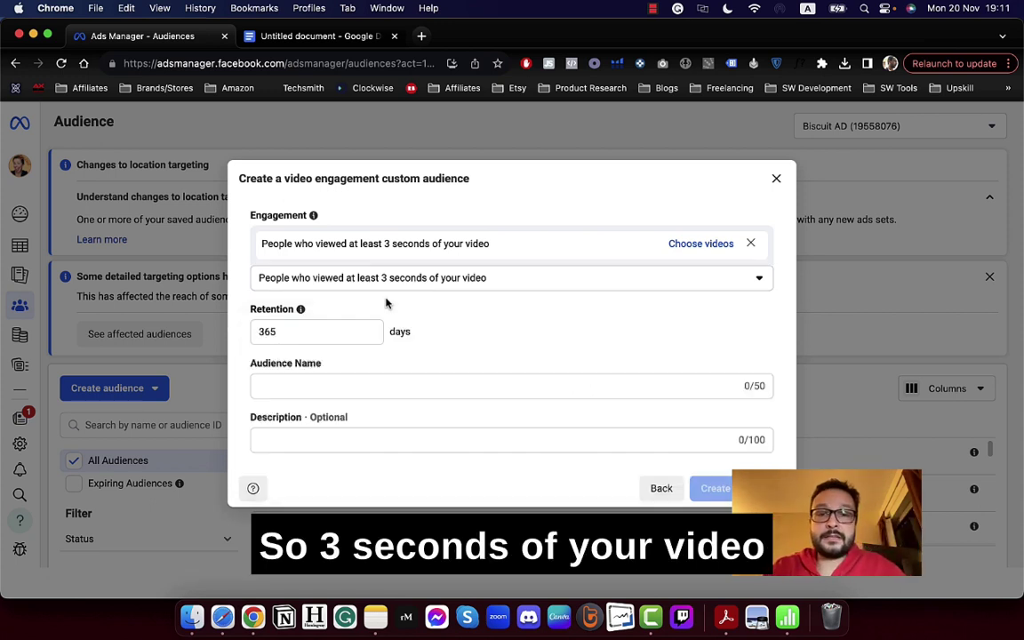
{"action": "double_click", "coordinate": [316, 334]}
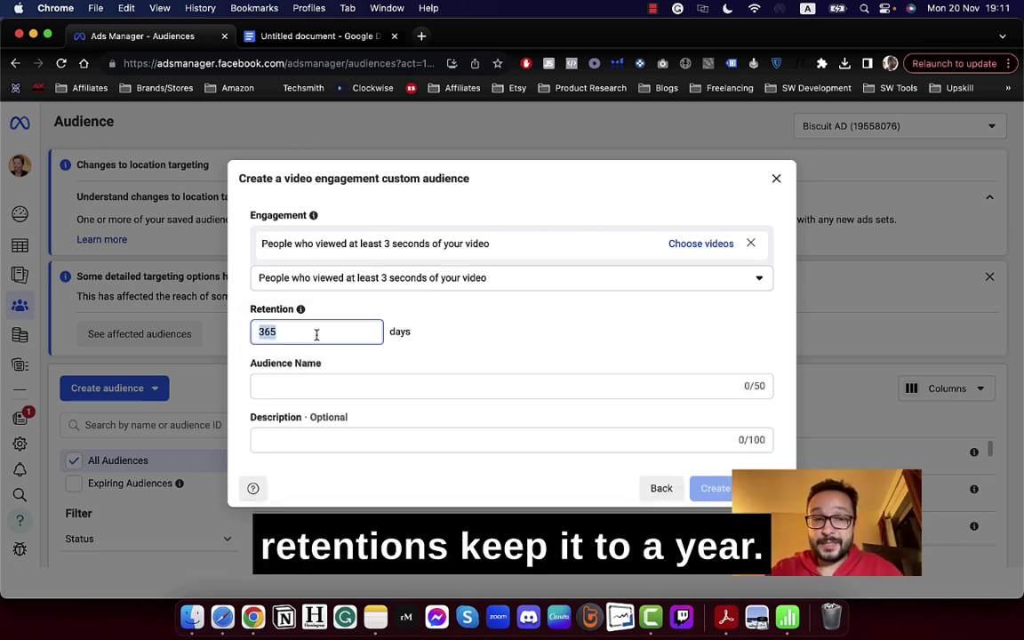
Step: Enter "All Video Viewers 3 seconds - Last 365 days - 20.1" as the video audience's name
{"action": "left_click", "coordinate": [299, 387]}
{"action": "type", "text": "A"}
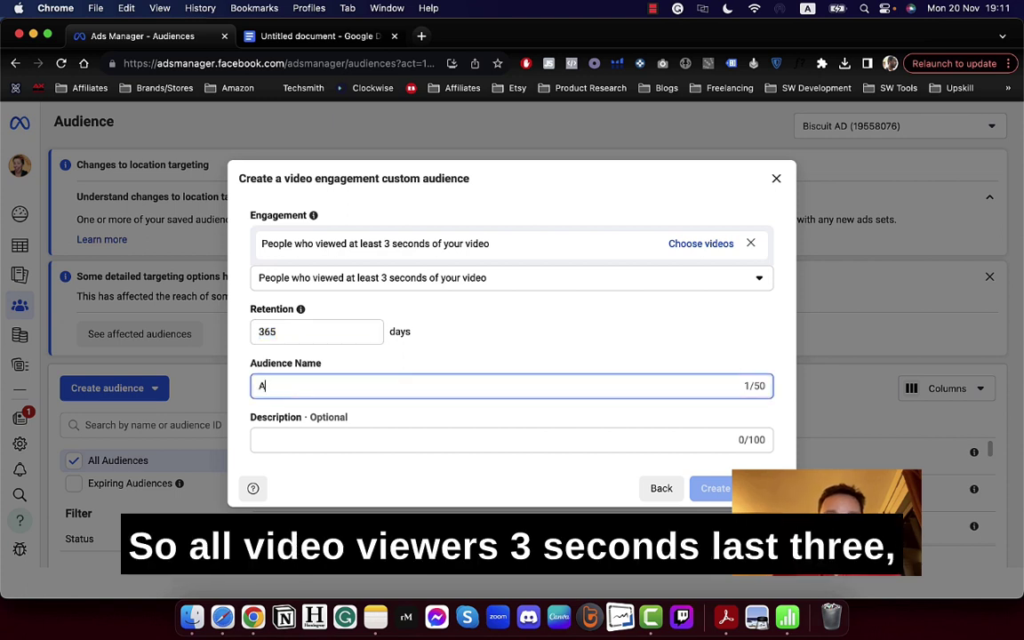
{"action": "type", "text": "ll Video Viewers"}
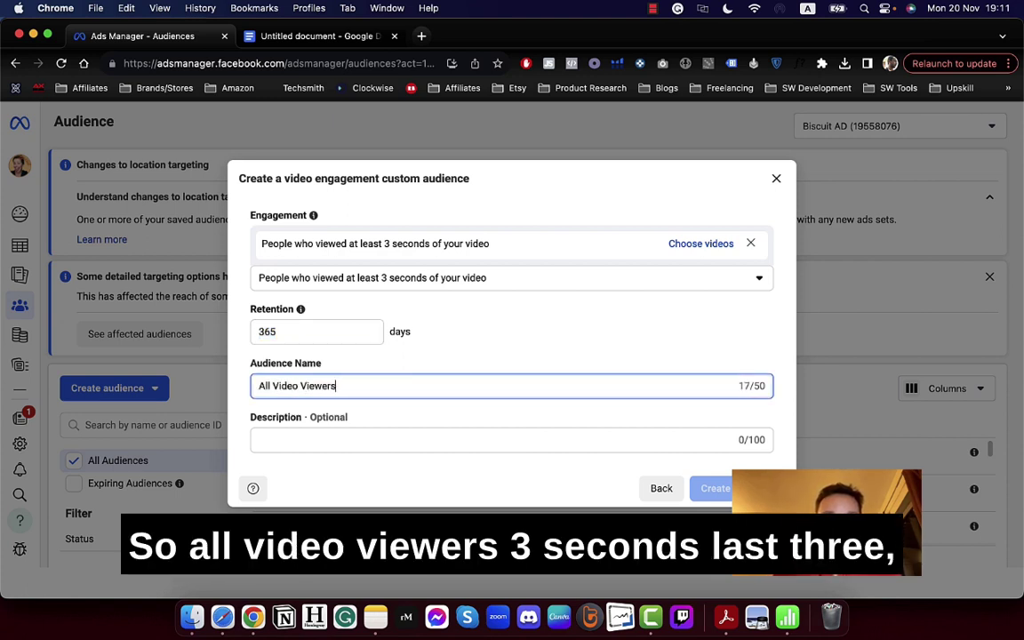
{"action": "type", "text": " 3 sec"}
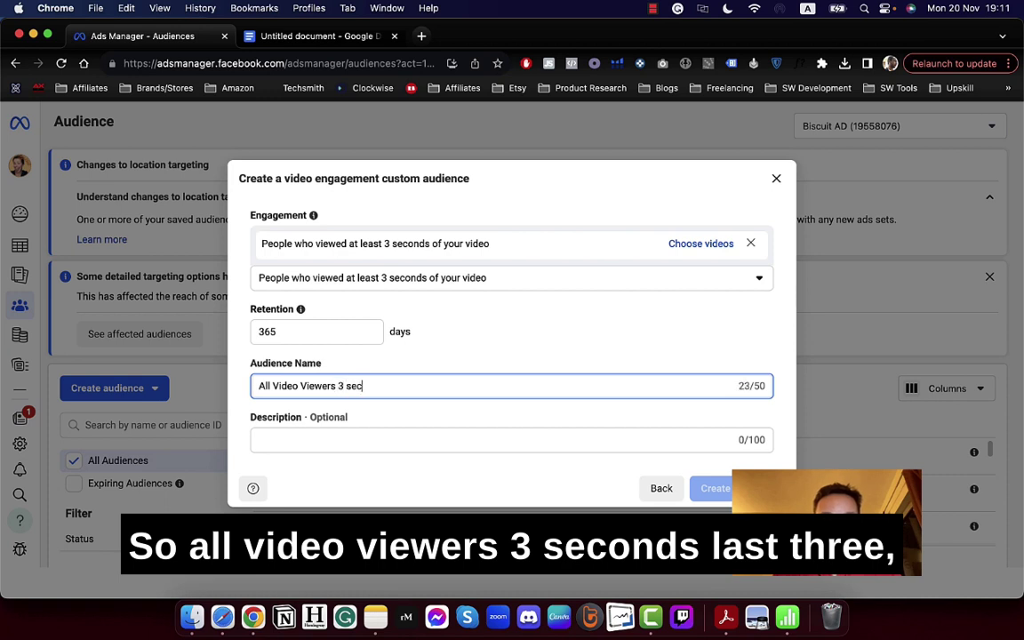
{"action": "type", "text": "onds - Las"}
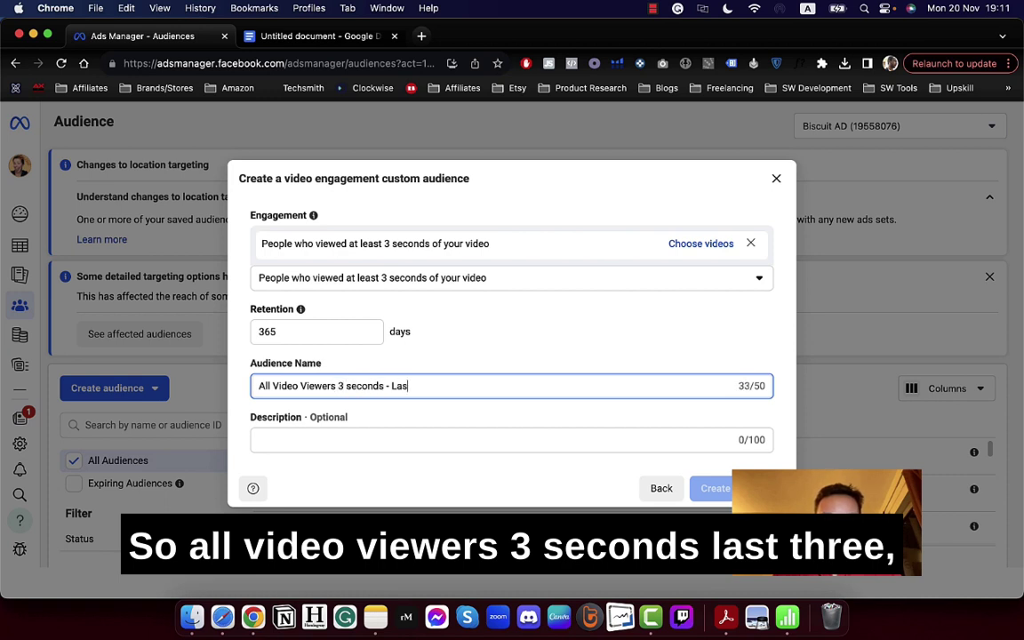
{"action": "type", "text": "t 3"}
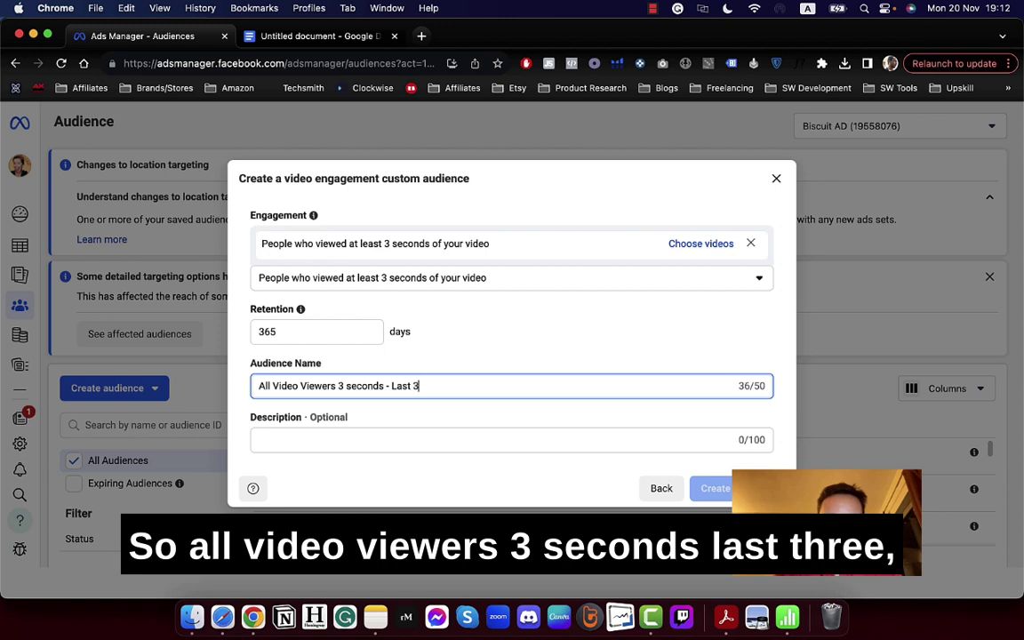
{"action": "type", "text": "65 days -"}
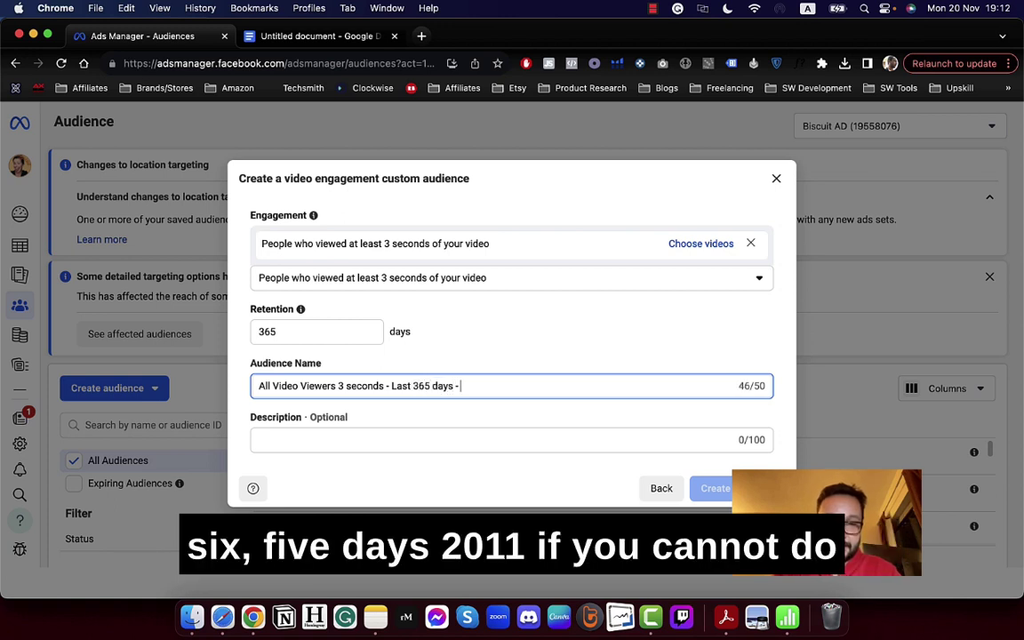
{"action": "type", "text": " 20.1"}
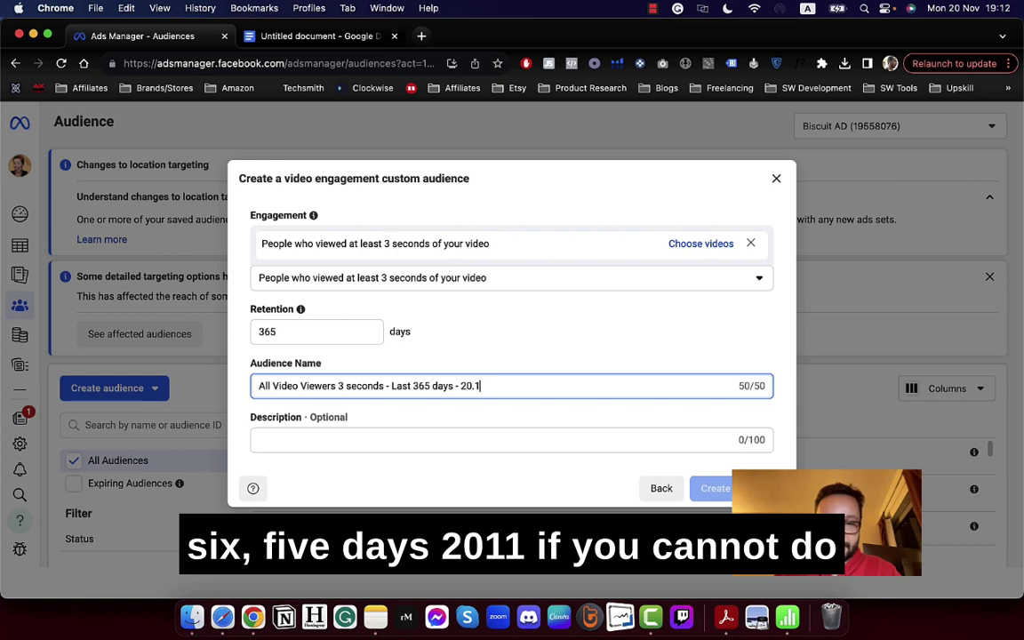
Step: Shorten the viewing time and complete the date so the audience name reads "All Video Viewers 3s - Last 365 days - 20.11.2023"
{"action": "double_click", "coordinate": [351, 388]}
{"action": "key", "text": "shift+Right"}
{"action": "key", "text": "shift+Right"}
{"action": "key", "text": "BackSpace"}
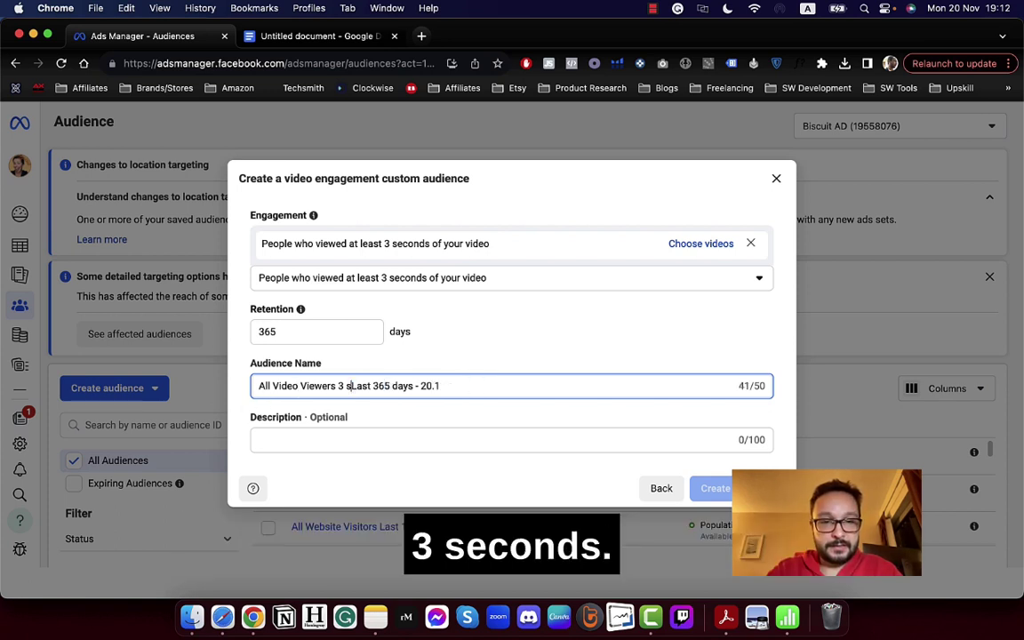
{"action": "key", "text": "BackSpace"}
{"action": "type", "text": "s - 20."}
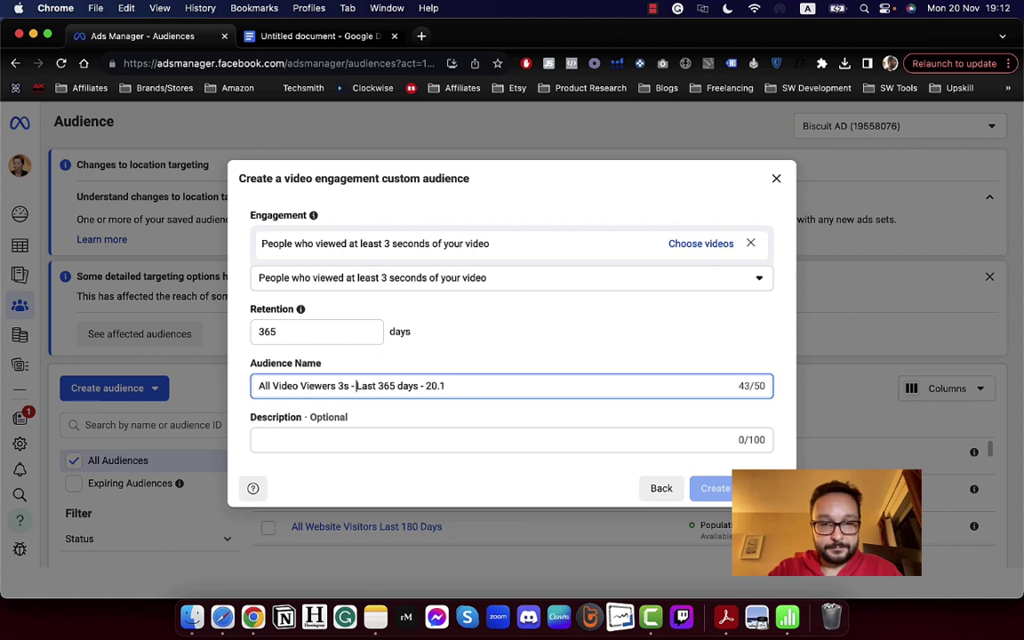
{"action": "type", "text": "11.2023"}
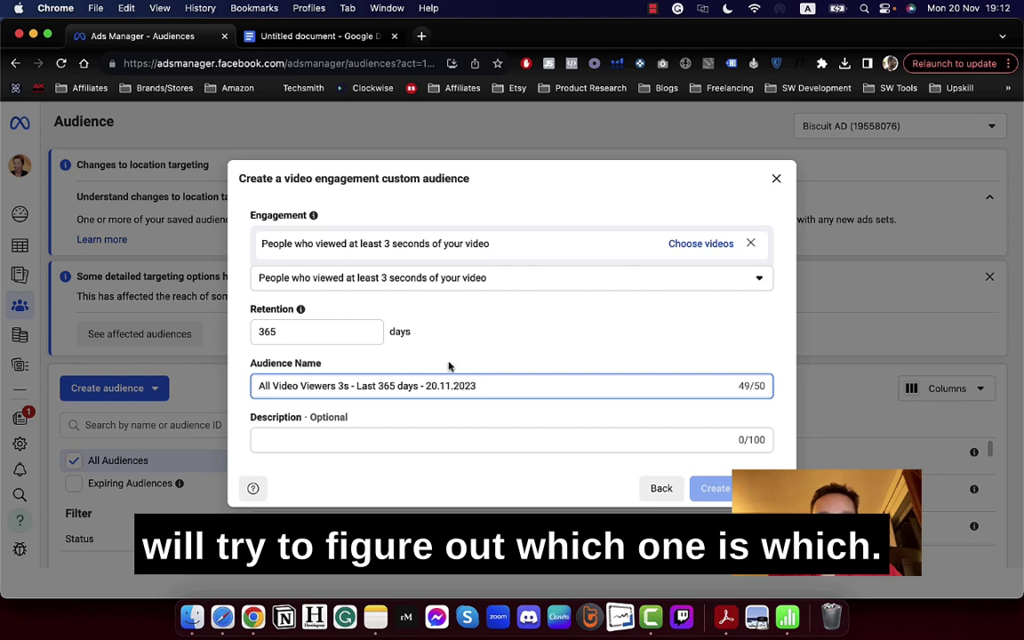
Step: Choose the Facebook page "Biscuit - Business Help For Creatives" as the video source and select its Nov 12, 2023 video "Have you eaten here yet?"
{"action": "left_click", "coordinate": [689, 250]}
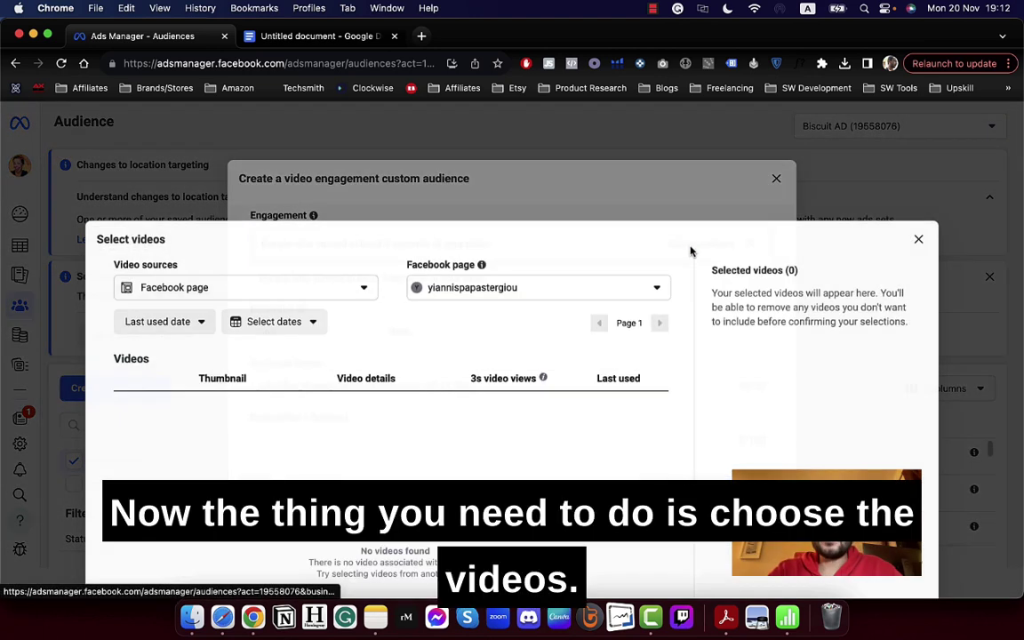
{"action": "left_click", "coordinate": [460, 204]}
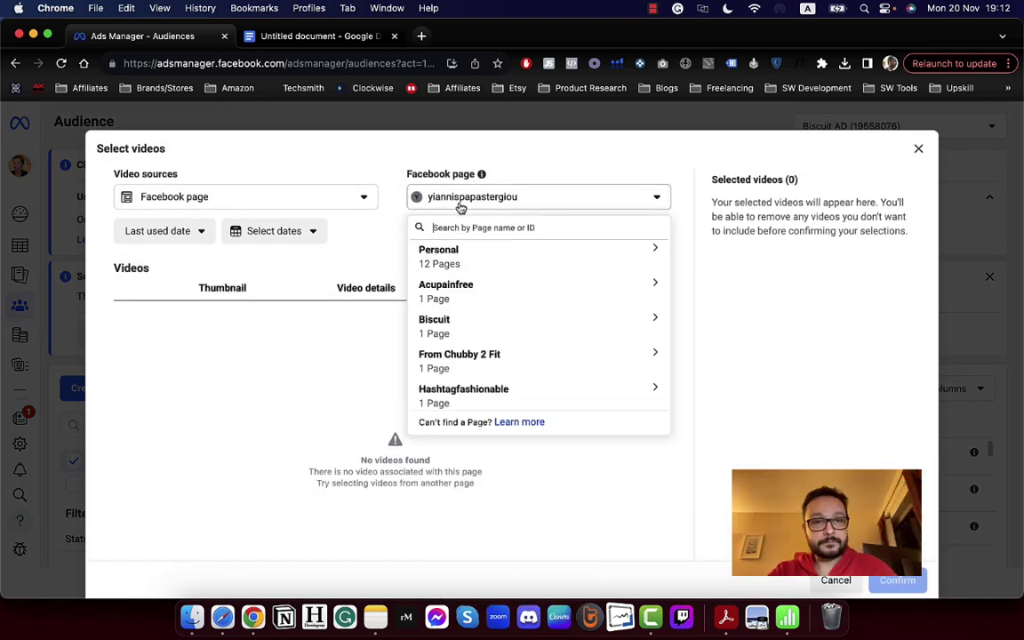
{"action": "type", "text": "bi"}
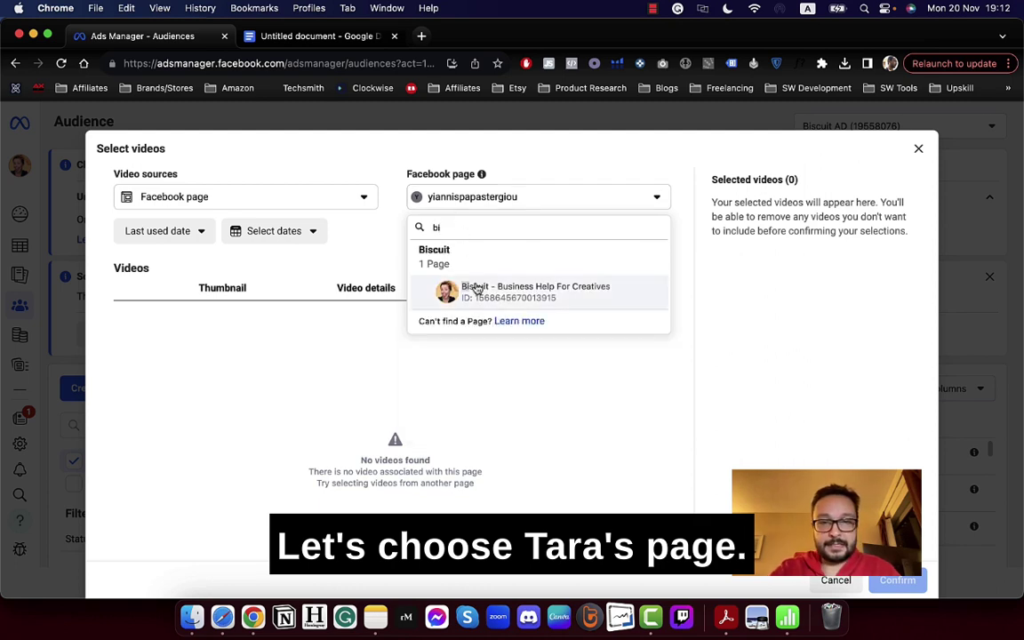
{"action": "left_click", "coordinate": [480, 291]}
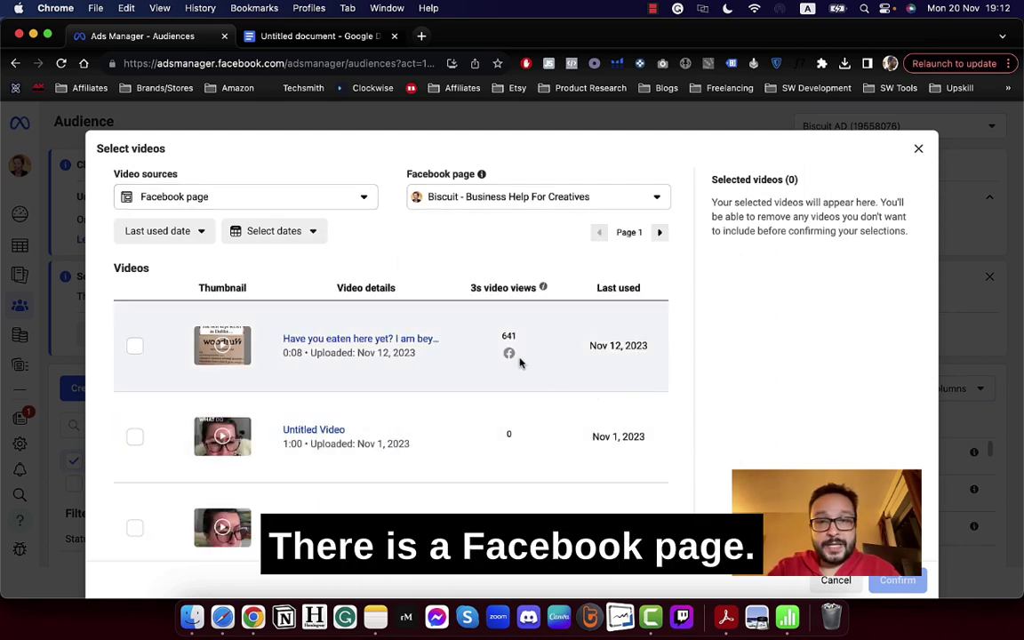
{"action": "left_click", "coordinate": [134, 348]}
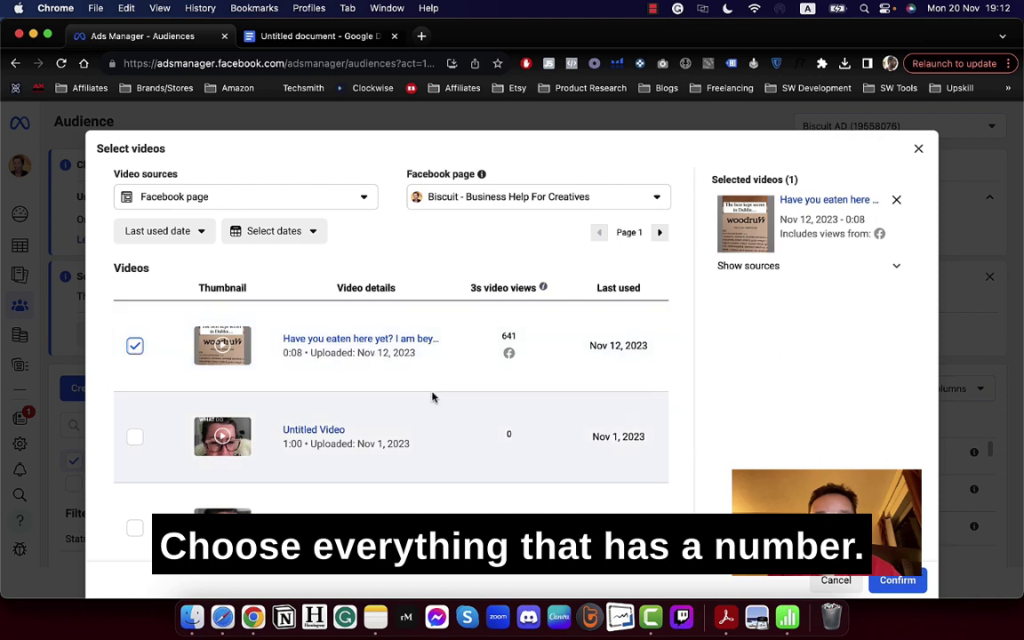
{"action": "scroll", "coordinate": [511, 416], "scroll_direction": "down", "scroll_amount": 5}
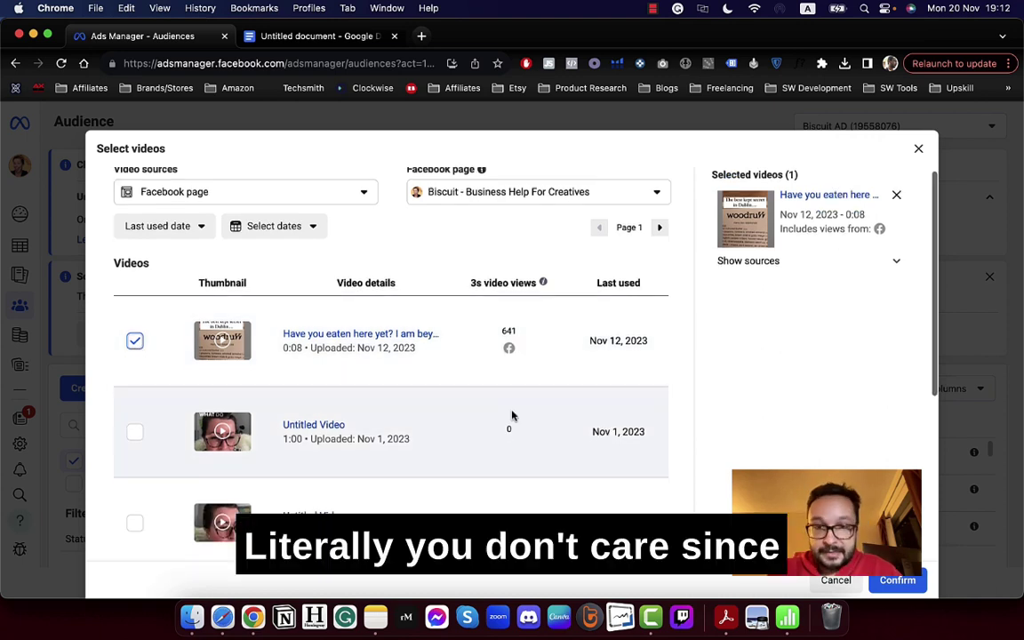
{"action": "scroll", "coordinate": [512, 414], "scroll_direction": "up", "scroll_amount": 5}
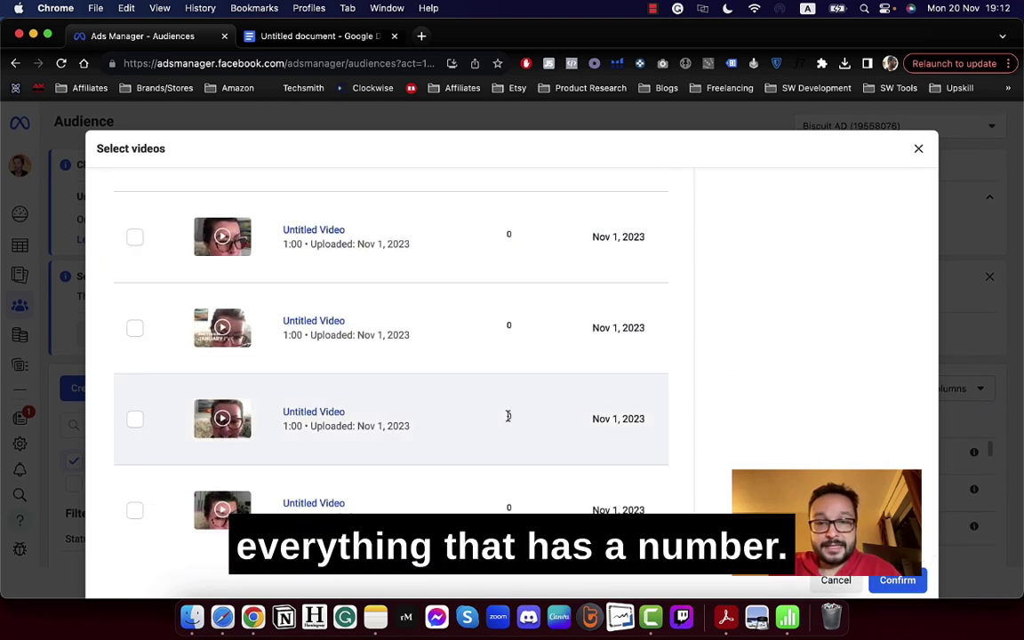
Step: On page 2 of the Facebook videos, select the viewed videos: the 862-view one from Oct 8 and those from Oct 6 and Oct 3, 2023
{"action": "left_click", "coordinate": [658, 232]}
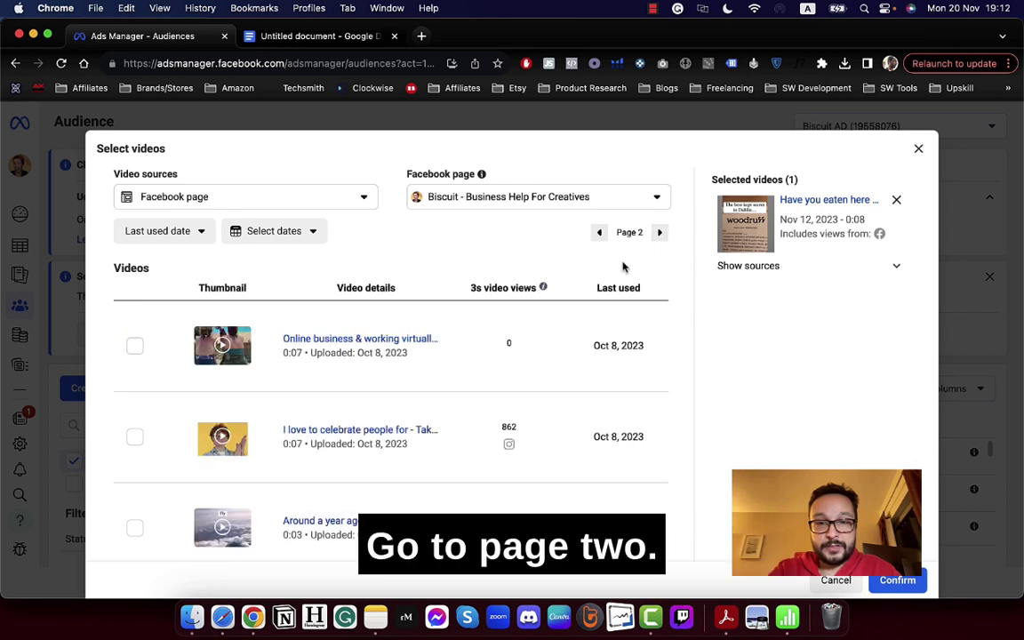
{"action": "left_click", "coordinate": [134, 436]}
{"action": "scroll", "coordinate": [267, 462], "scroll_direction": "down", "scroll_amount": 5}
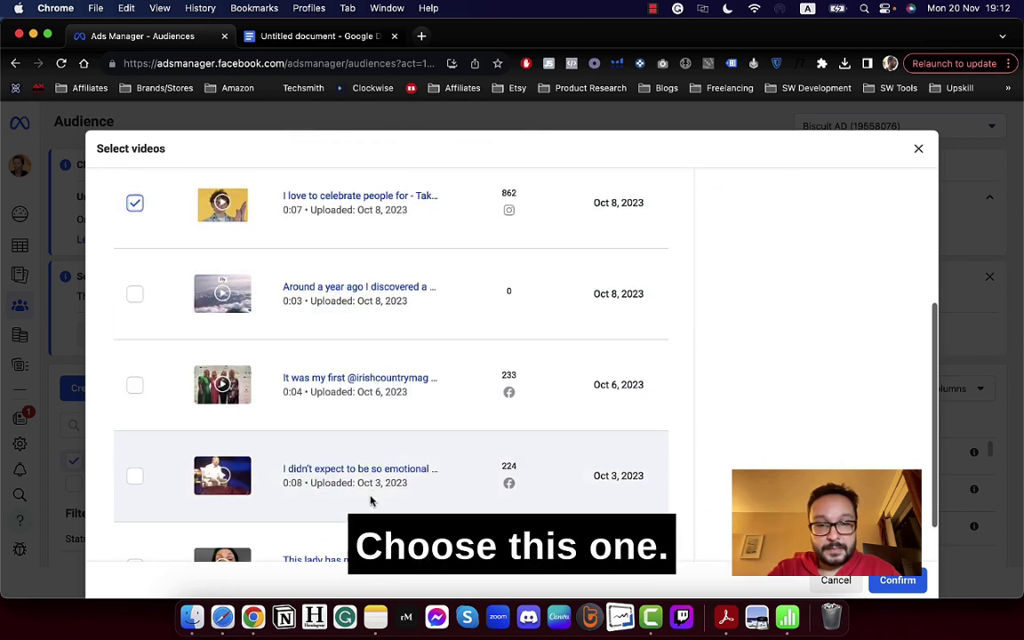
{"action": "left_click", "coordinate": [134, 384]}
{"action": "left_click", "coordinate": [135, 475]}
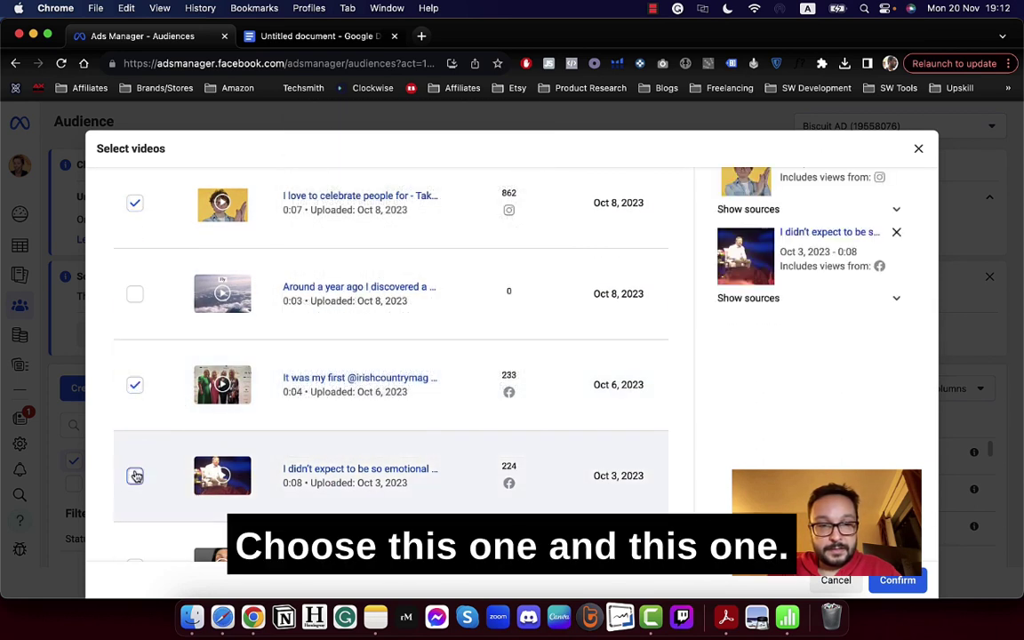
Step: Select the six biscuitcommunity Instagram videos dated Oct 9 to Nov 19, 2023, and close the video audience without confirming or creating it
{"action": "scroll", "coordinate": [301, 349], "scroll_direction": "up", "scroll_amount": 5}
{"action": "left_click", "coordinate": [261, 199]}
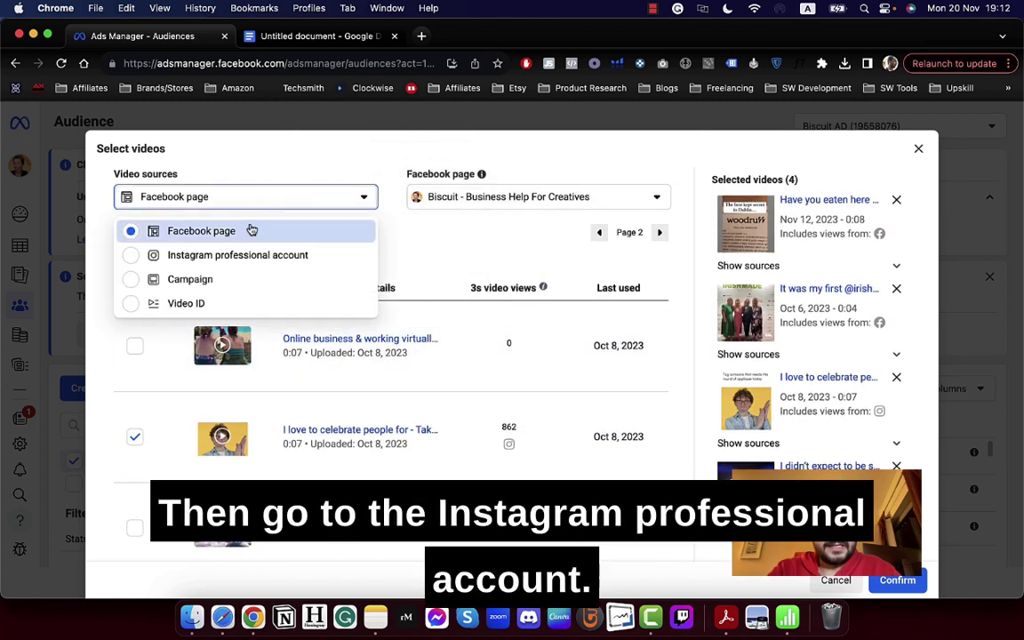
{"action": "left_click", "coordinate": [240, 258]}
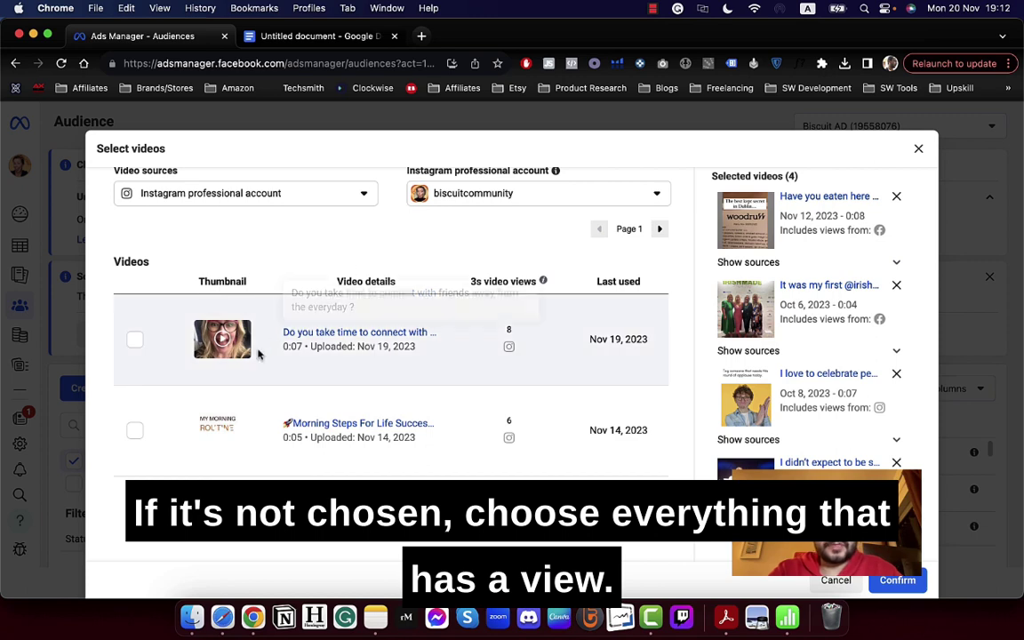
{"action": "left_click", "coordinate": [134, 341]}
{"action": "left_click", "coordinate": [134, 430]}
{"action": "scroll", "coordinate": [137, 438], "scroll_direction": "down", "scroll_amount": 2}
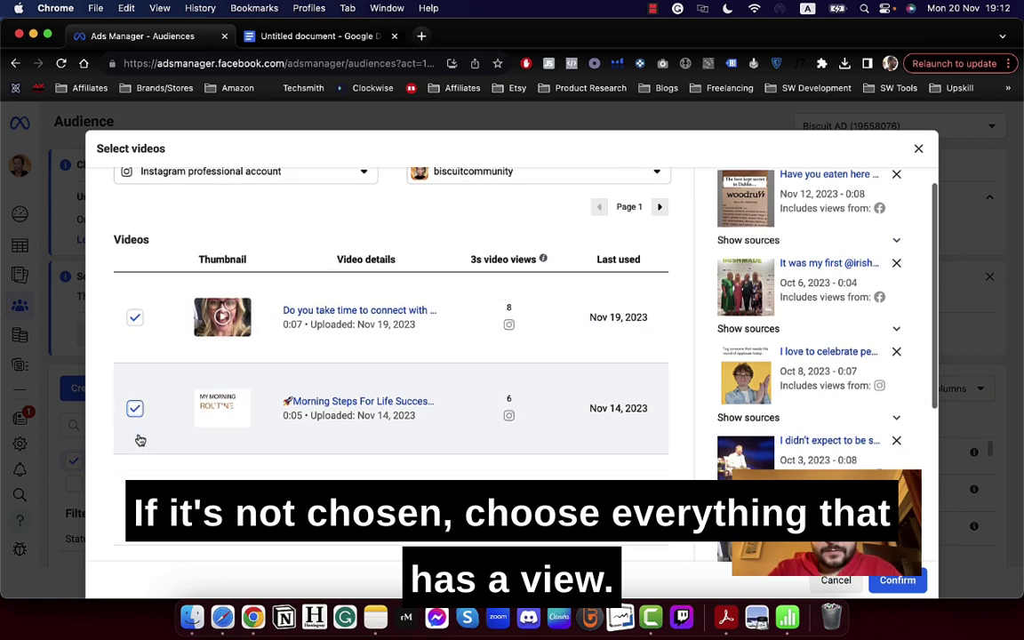
{"action": "left_click", "coordinate": [135, 491]}
{"action": "scroll", "coordinate": [296, 444], "scroll_direction": "down", "scroll_amount": 5}
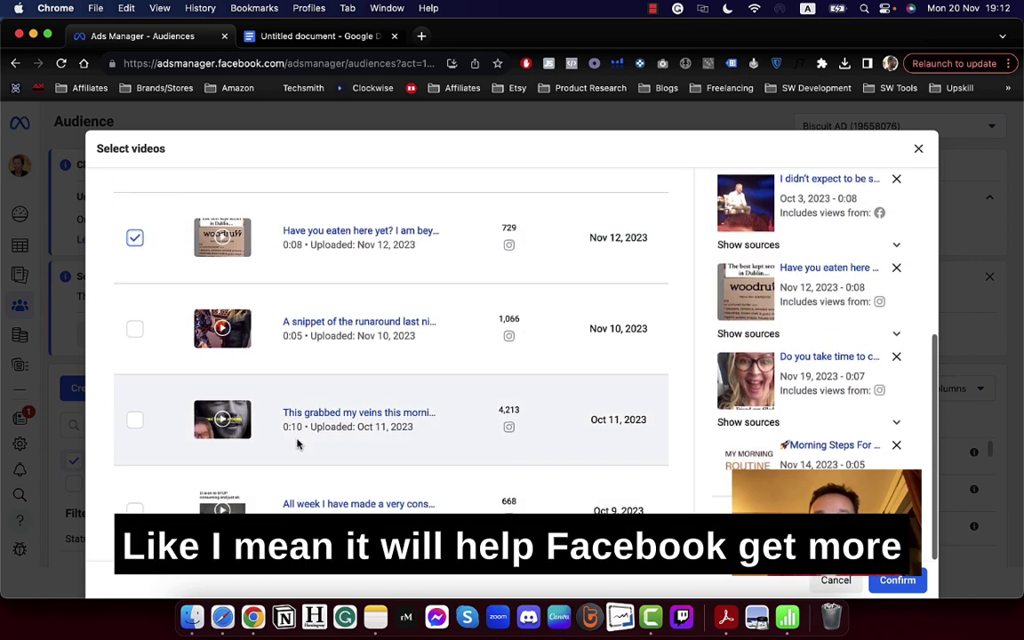
{"action": "left_click", "coordinate": [135, 329]}
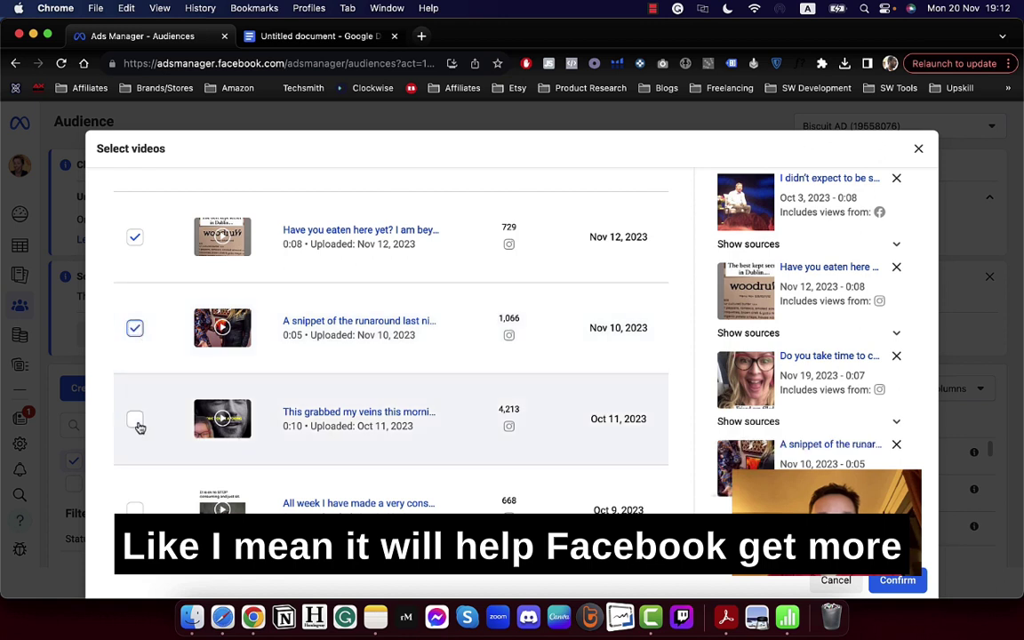
{"action": "left_click", "coordinate": [134, 418]}
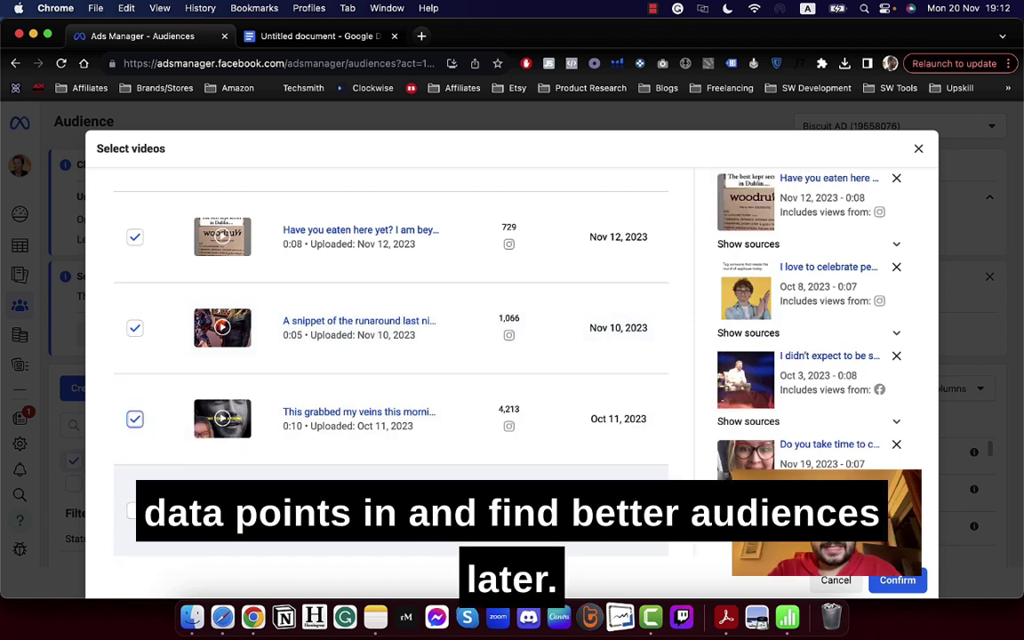
{"action": "left_click", "coordinate": [132, 510]}
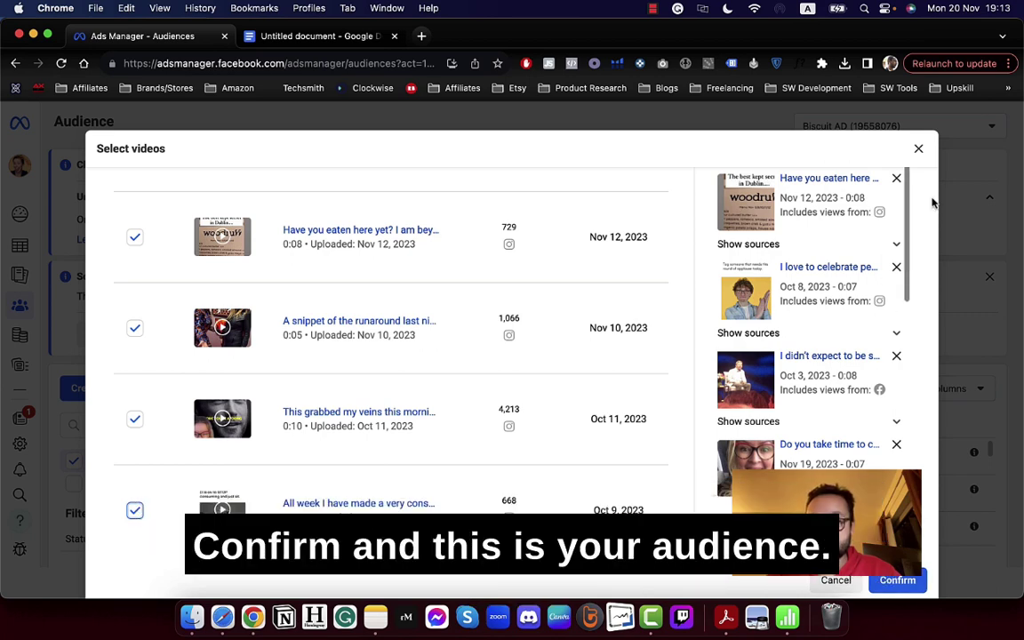
{"action": "left_click", "coordinate": [920, 149]}
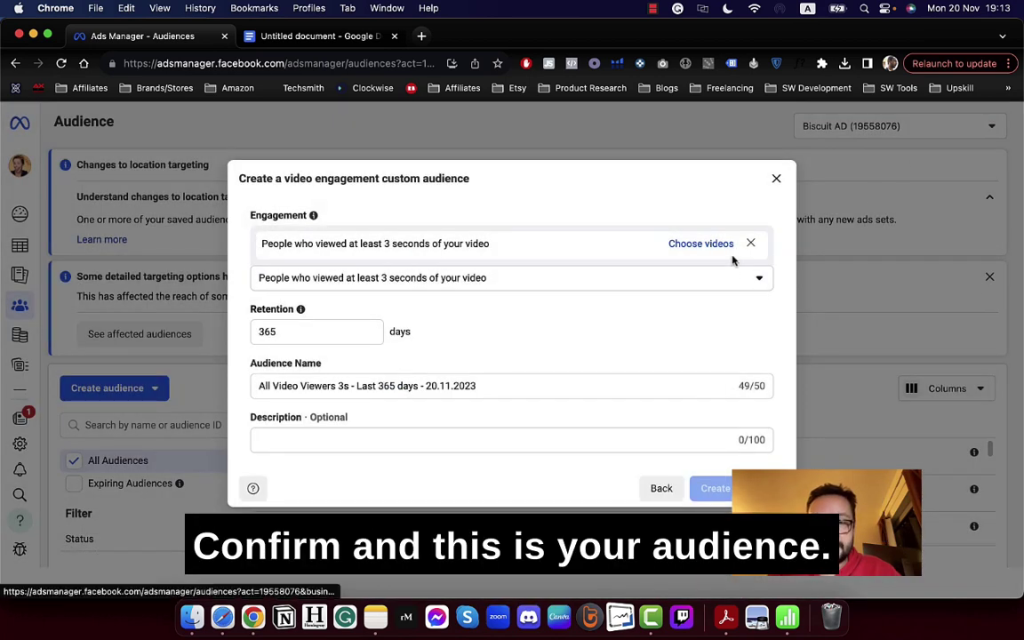
{"action": "left_click", "coordinate": [779, 179]}
Step: Start an Instagram custom audience from biscuitcommunity, including everyone who engaged with this professional account
{"action": "left_click", "coordinate": [130, 389]}
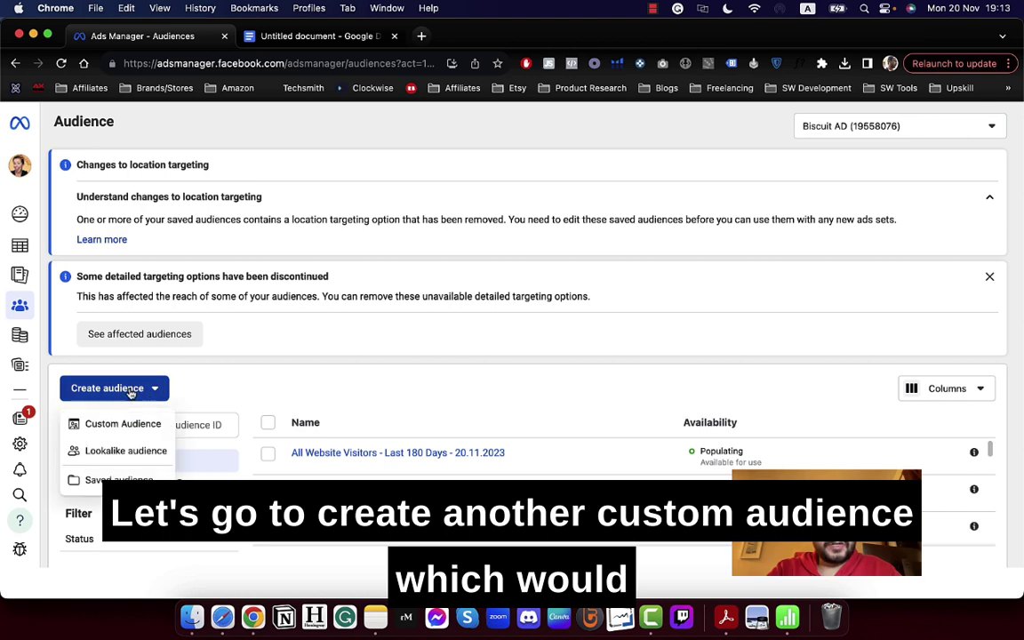
{"action": "left_click", "coordinate": [129, 424]}
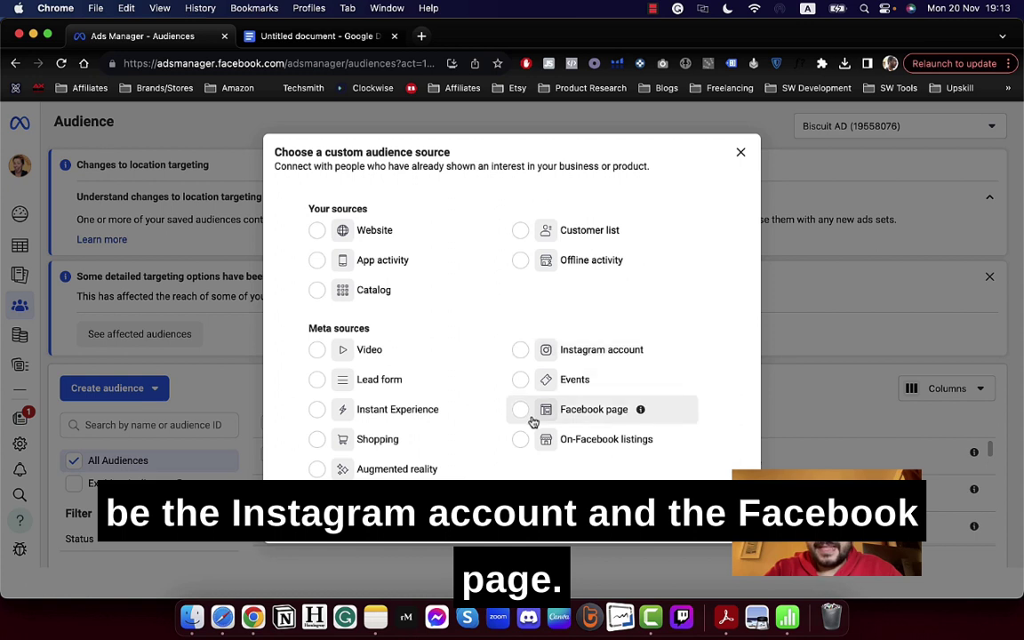
{"action": "left_click", "coordinate": [521, 351]}
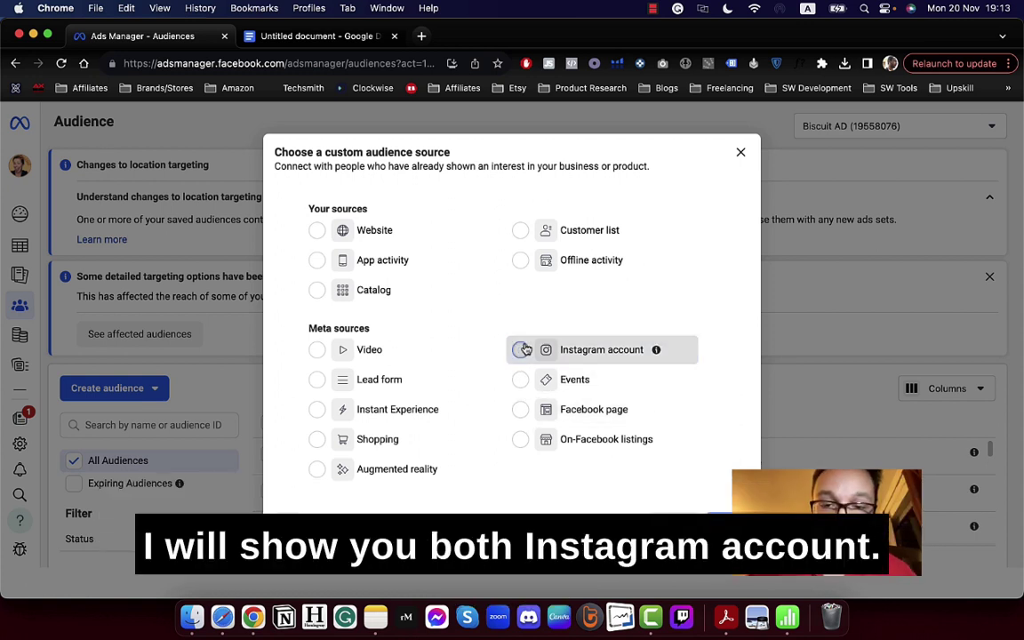
{"action": "left_click", "coordinate": [715, 533]}
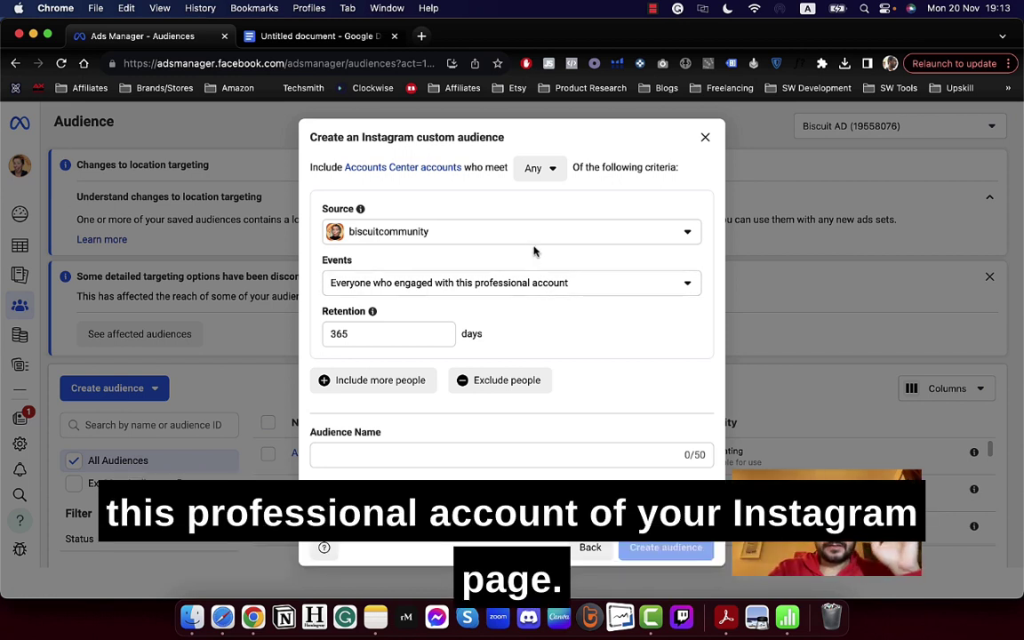
{"action": "left_click", "coordinate": [536, 279]}
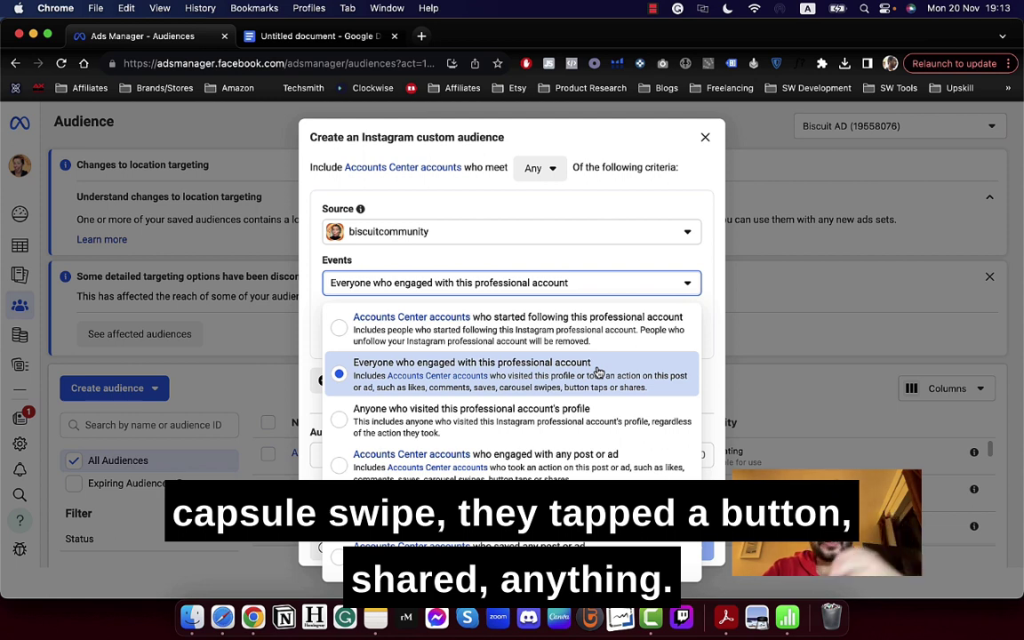
{"action": "left_click", "coordinate": [598, 371]}
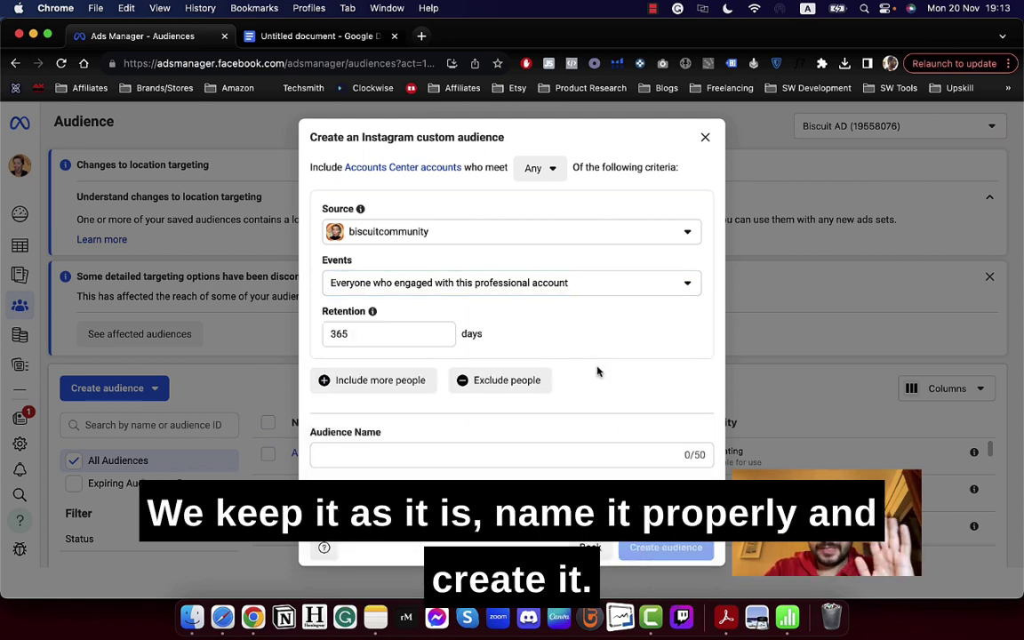
Step: Return to the audience sources, open the Facebook page custom audience setup and close it without creating the audience
{"action": "left_click", "coordinate": [492, 450]}
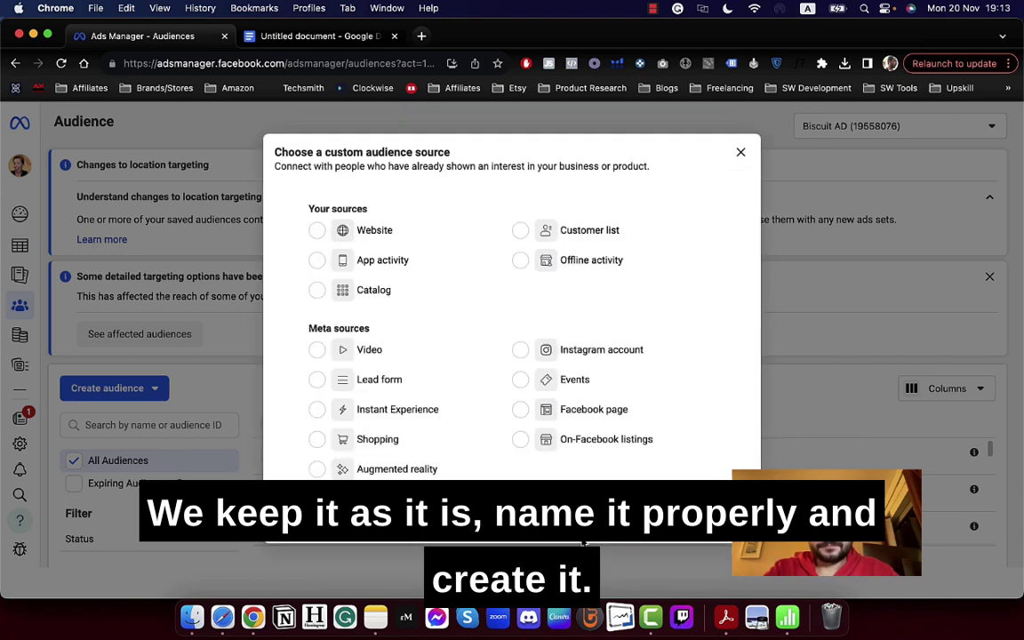
{"action": "left_click", "coordinate": [580, 409]}
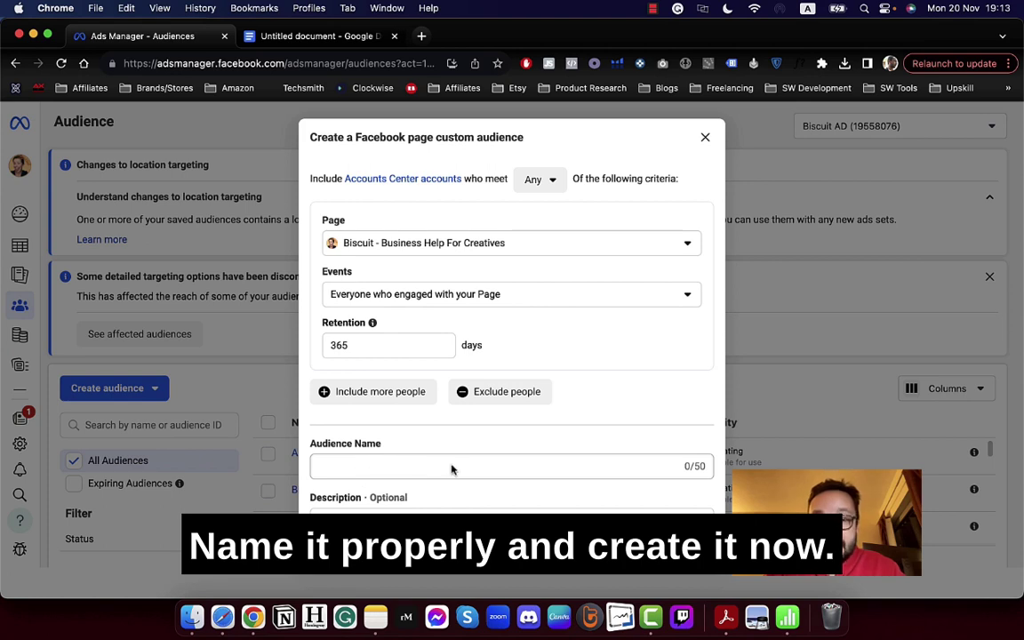
{"action": "left_click", "coordinate": [705, 140]}
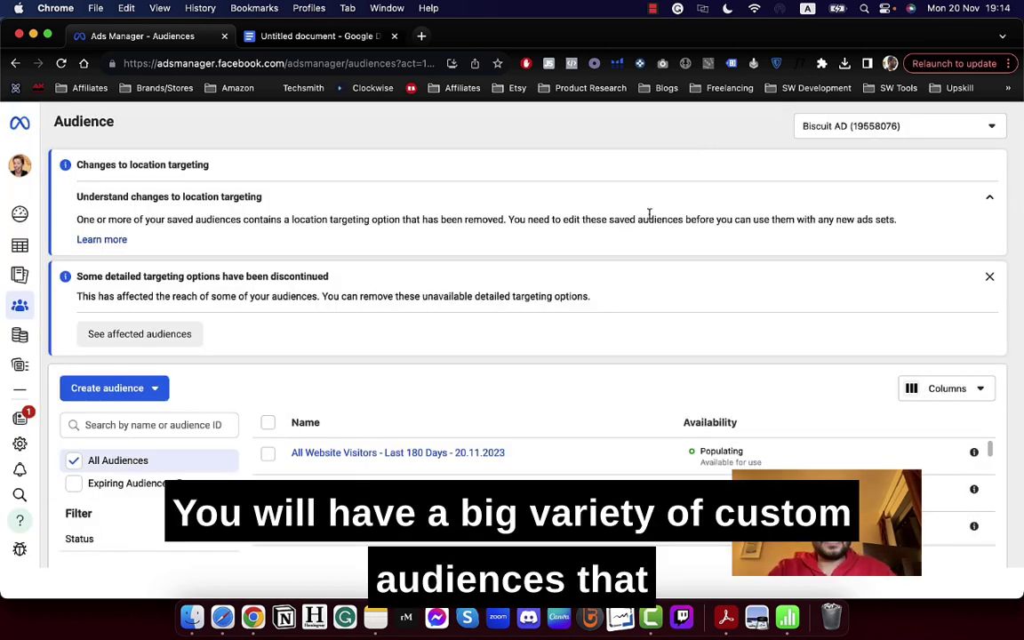
{"action": "left_click", "coordinate": [154, 387]}
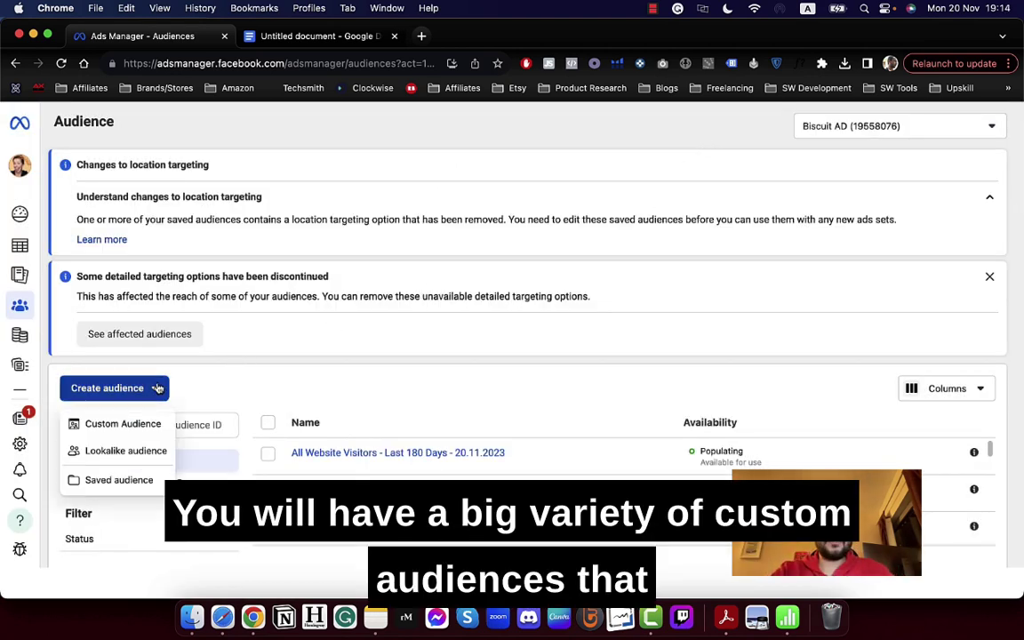
{"action": "left_click", "coordinate": [145, 427]}
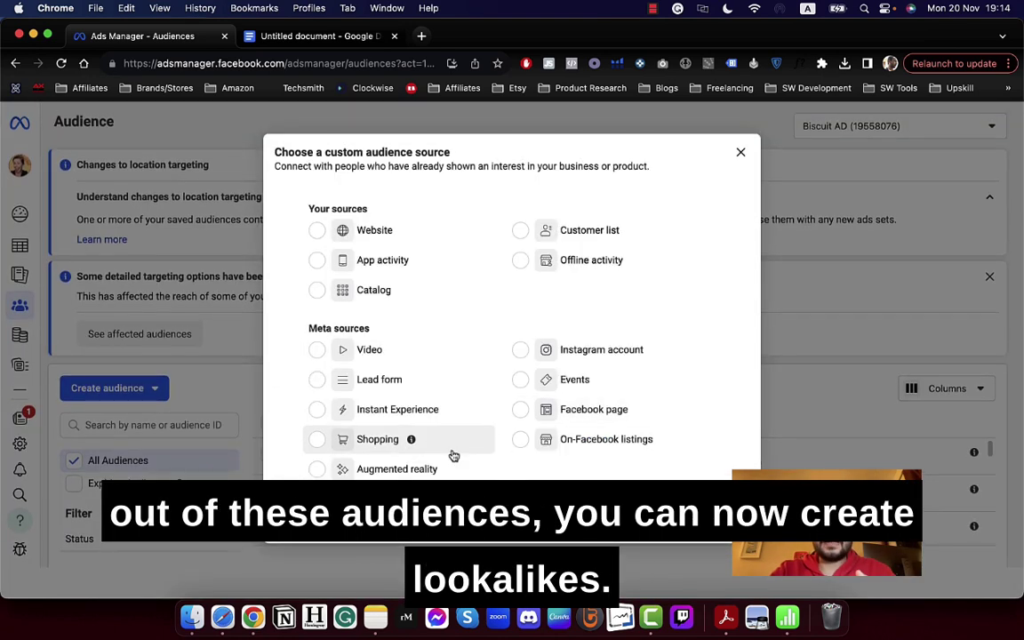
{"action": "key", "text": "Escape"}
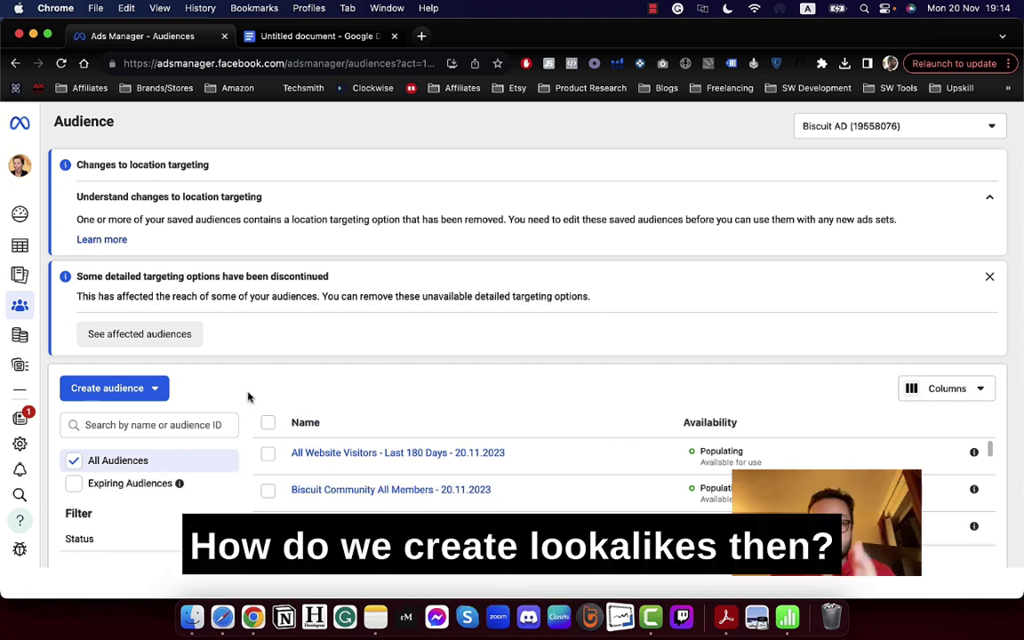
Step: Start a lookalike audience using the custom audience "All Website Visitors - Last 180 Days - 20.11.2023" as its source
{"action": "left_click", "coordinate": [111, 387]}
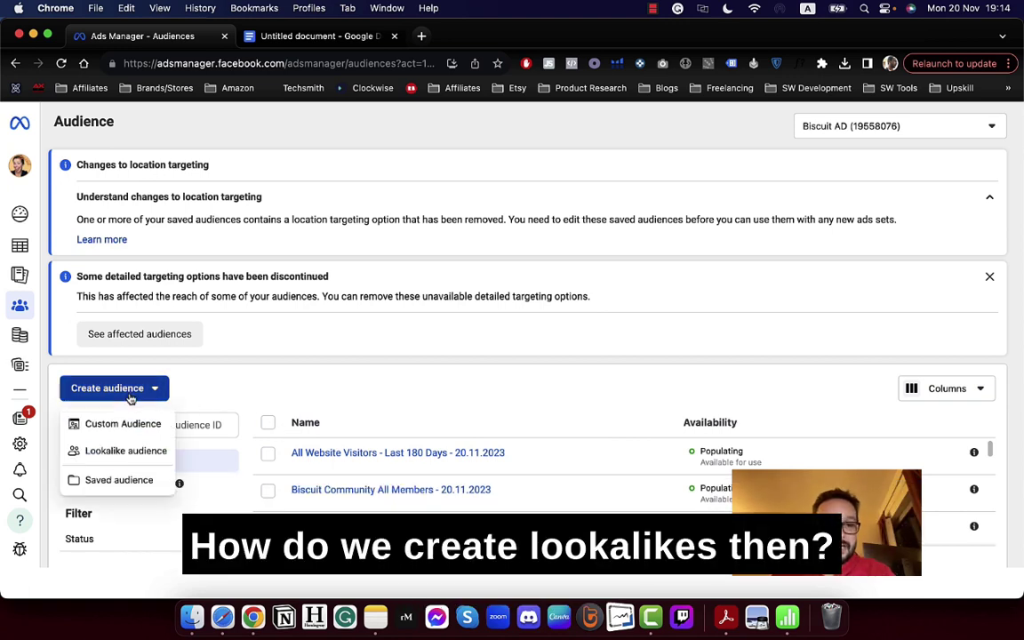
{"action": "left_click", "coordinate": [133, 450]}
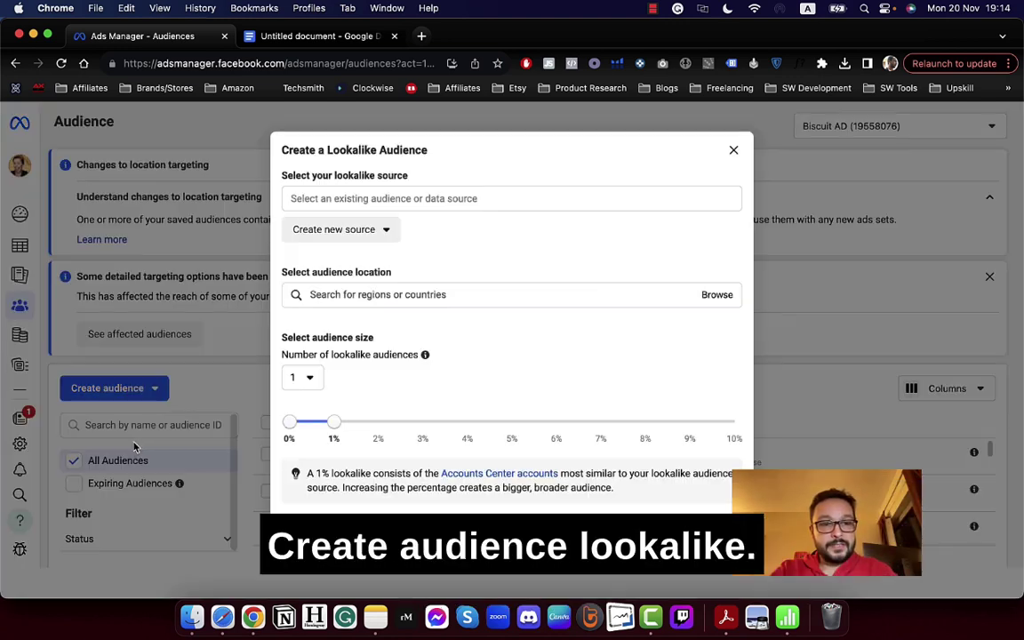
{"action": "left_click", "coordinate": [391, 200]}
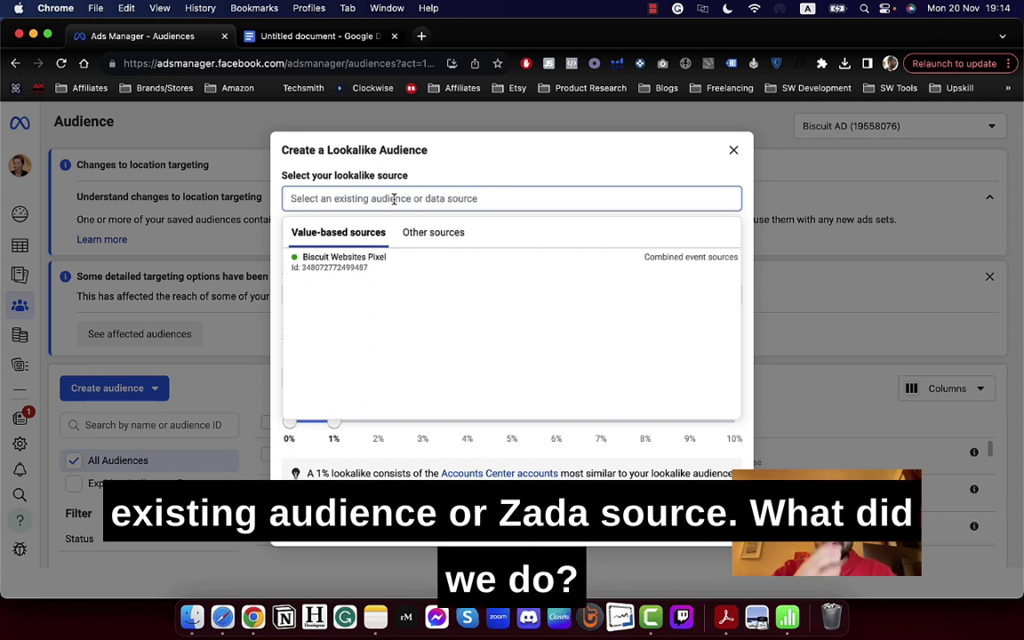
{"action": "type", "text": "all w"}
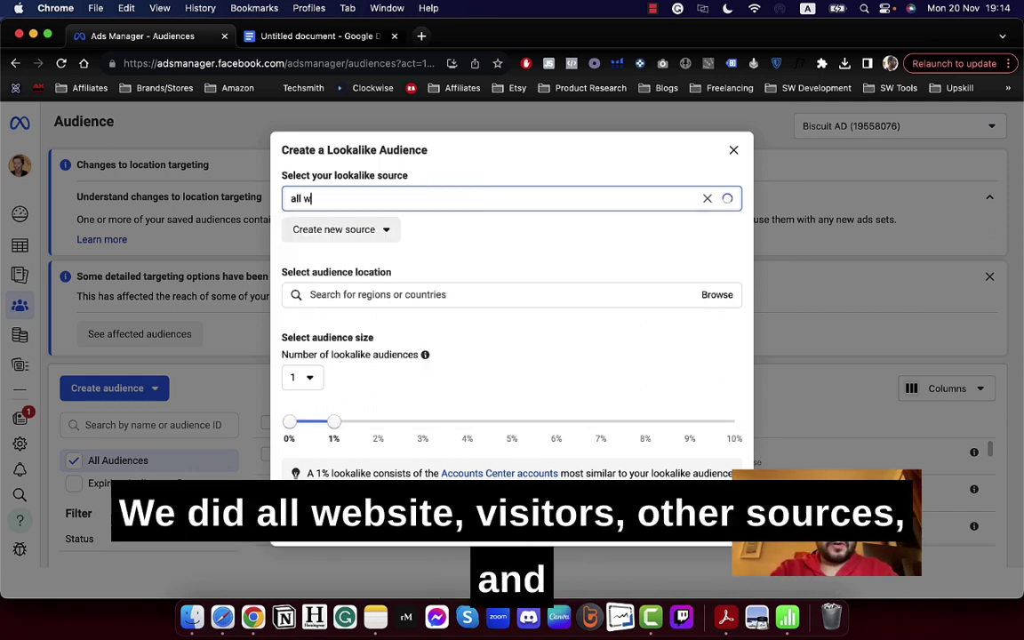
{"action": "type", "text": "ebsite vis"}
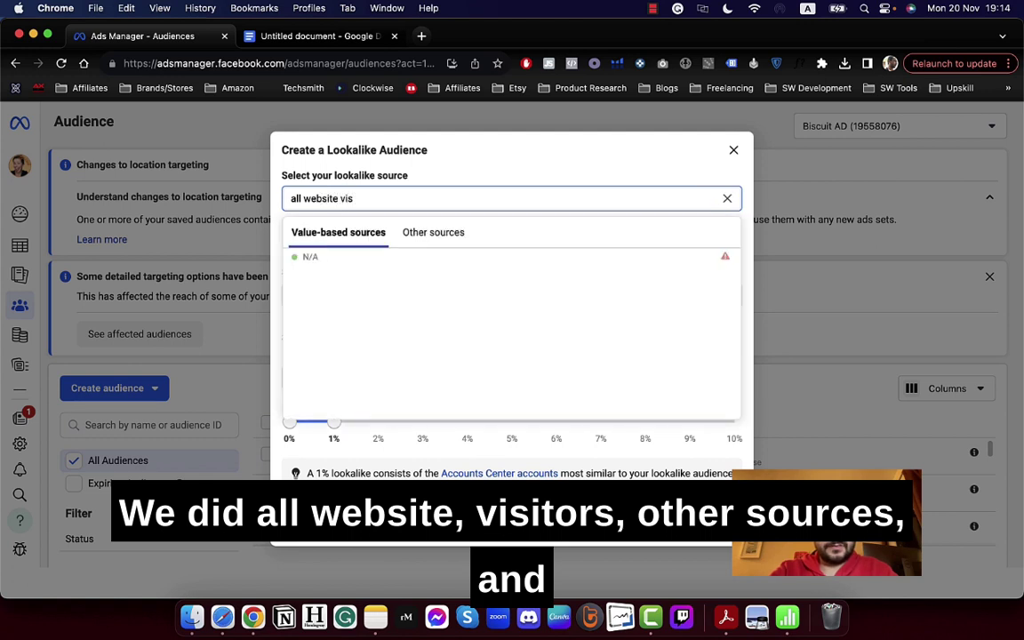
{"action": "type", "text": "itors"}
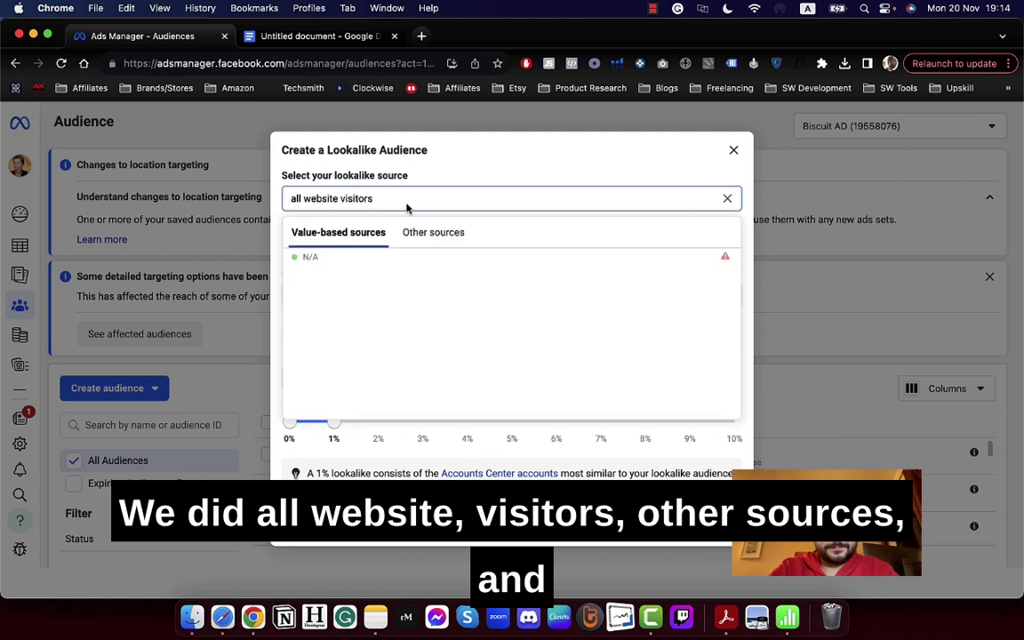
{"action": "left_click", "coordinate": [431, 231]}
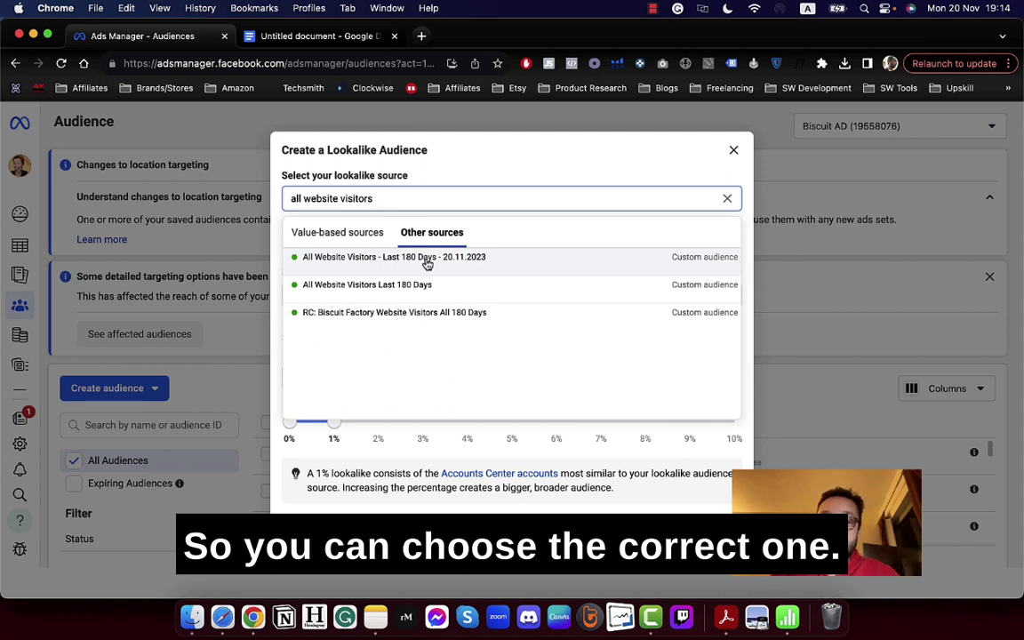
{"action": "left_click", "coordinate": [424, 260]}
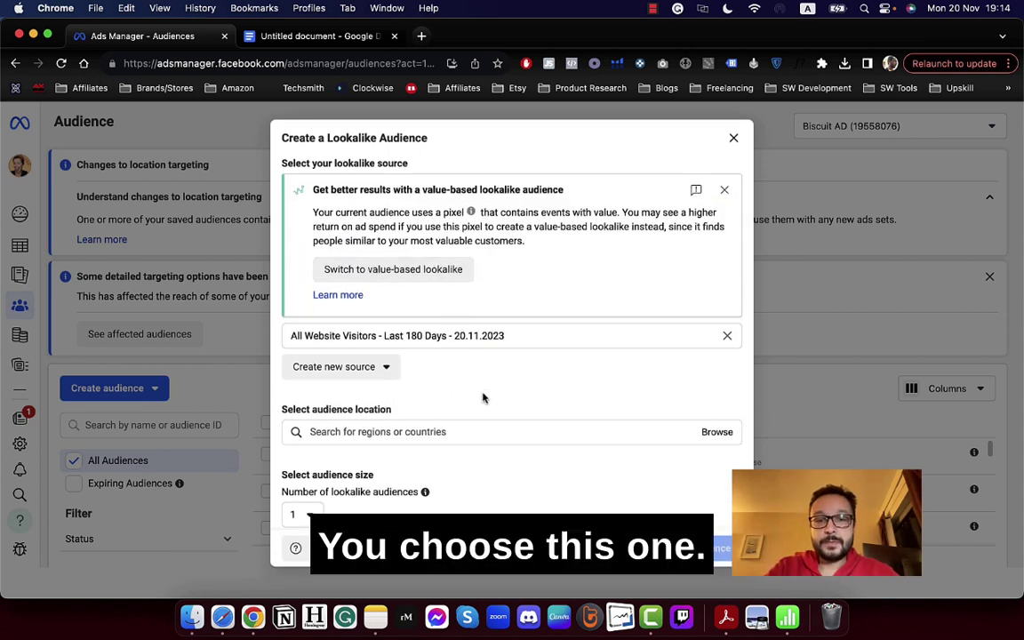
Step: Set the lookalike audience's location to Ireland
{"action": "scroll", "coordinate": [482, 397], "scroll_direction": "down", "scroll_amount": 2}
{"action": "left_click", "coordinate": [443, 378]}
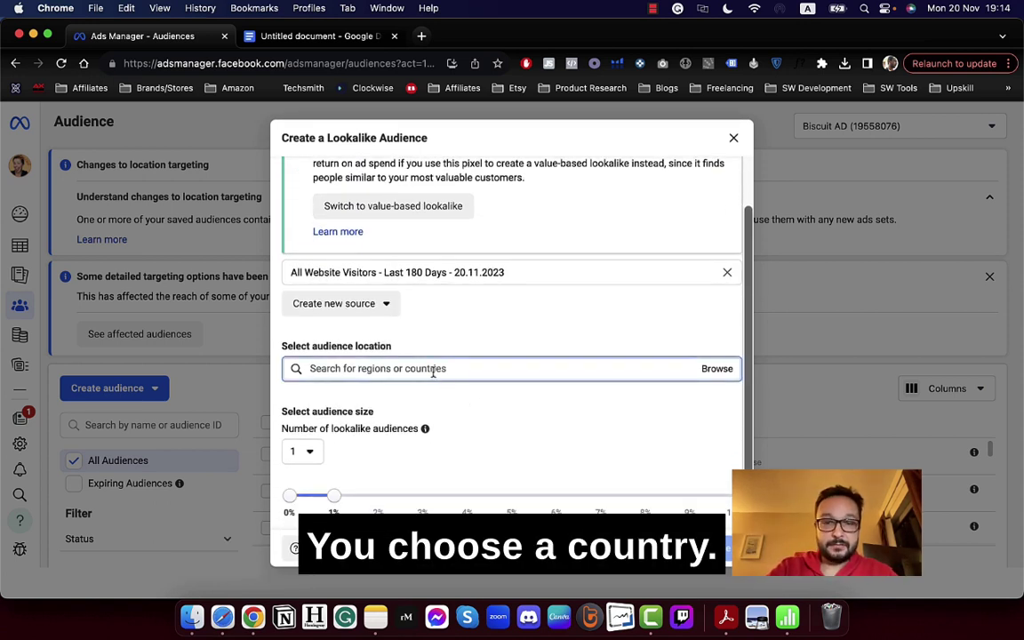
{"action": "type", "text": "irel"}
{"action": "left_click", "coordinate": [411, 399]}
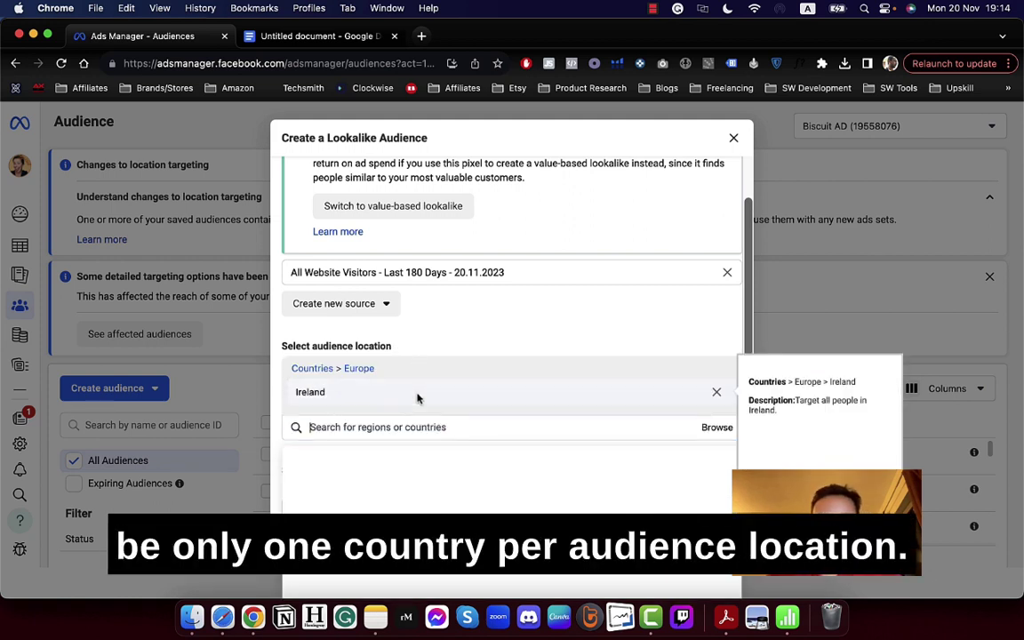
Step: Set the number of lookalike audiences to 5
{"action": "scroll", "coordinate": [356, 342], "scroll_direction": "down", "scroll_amount": 2}
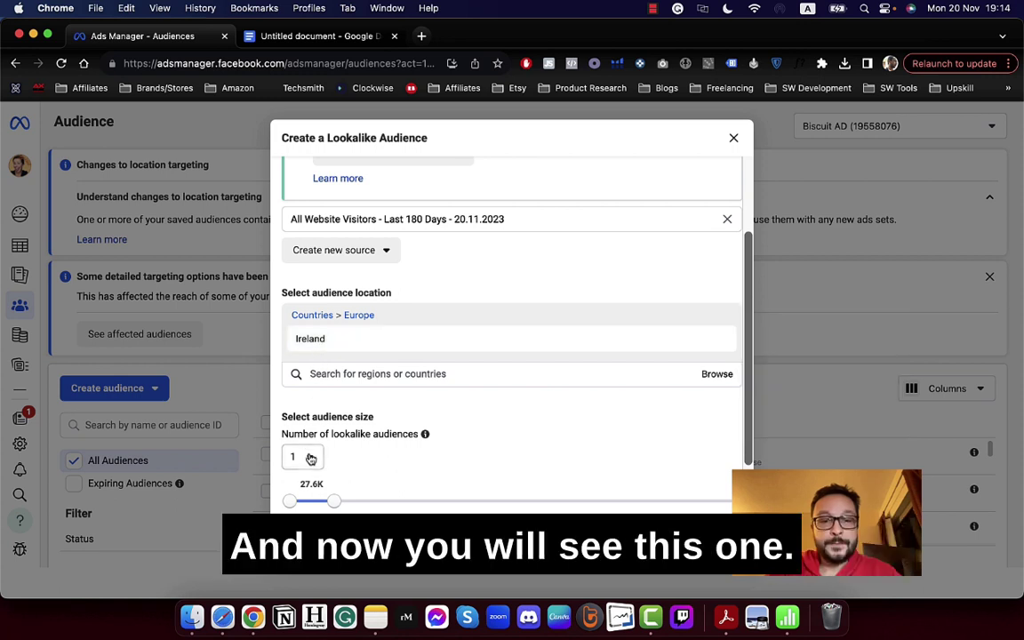
{"action": "scroll", "coordinate": [320, 466], "scroll_direction": "down", "scroll_amount": 2}
{"action": "scroll", "coordinate": [324, 458], "scroll_direction": "down", "scroll_amount": 2}
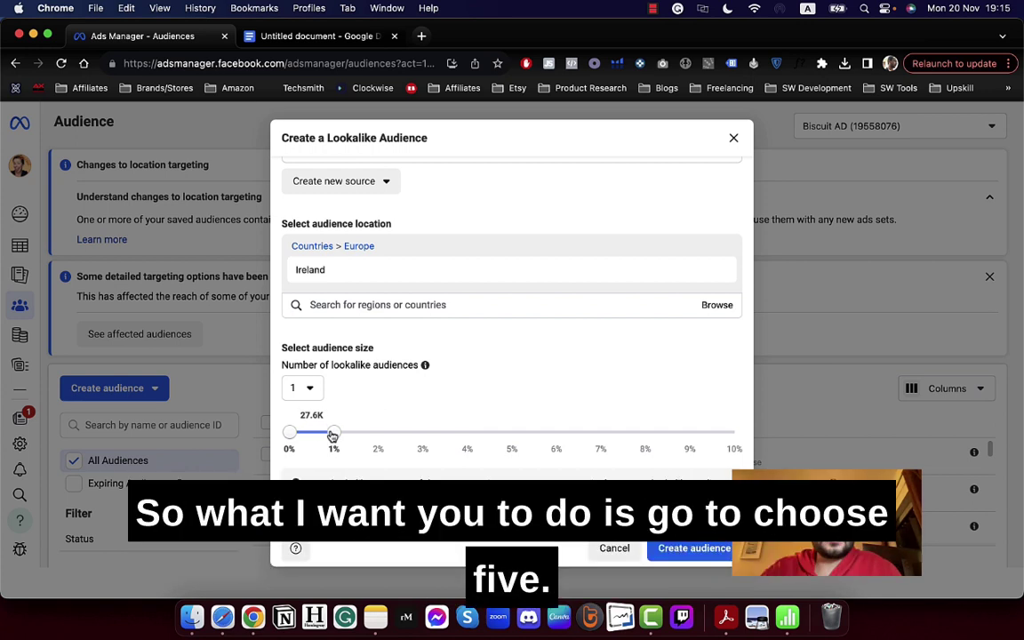
{"action": "left_click", "coordinate": [311, 392]}
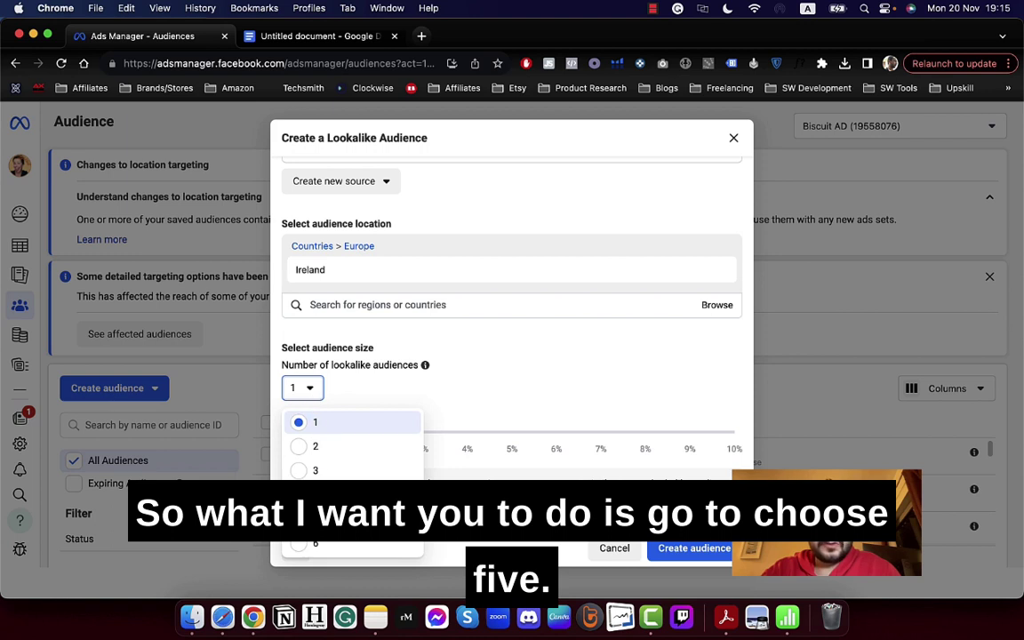
{"action": "left_click", "coordinate": [315, 518]}
Step: Split the audience size range into 2% increments, with boundaries at 2%, 4%, 6%, 8% and 10%
{"action": "left_click_drag", "start_coordinate": [515, 436], "coordinate": [737, 436]}
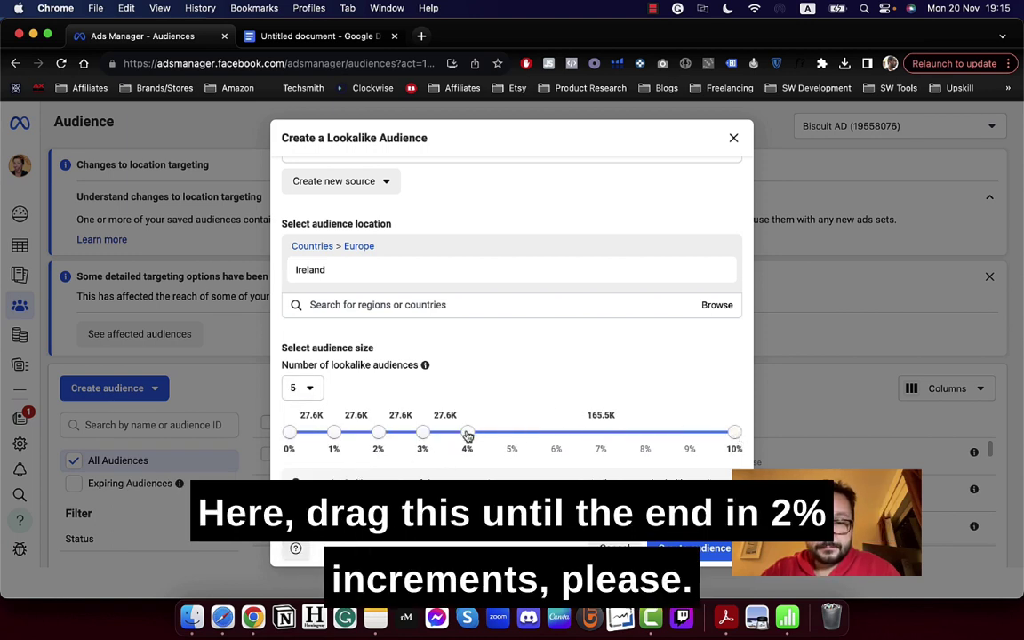
{"action": "left_click_drag", "start_coordinate": [468, 436], "coordinate": [646, 433]}
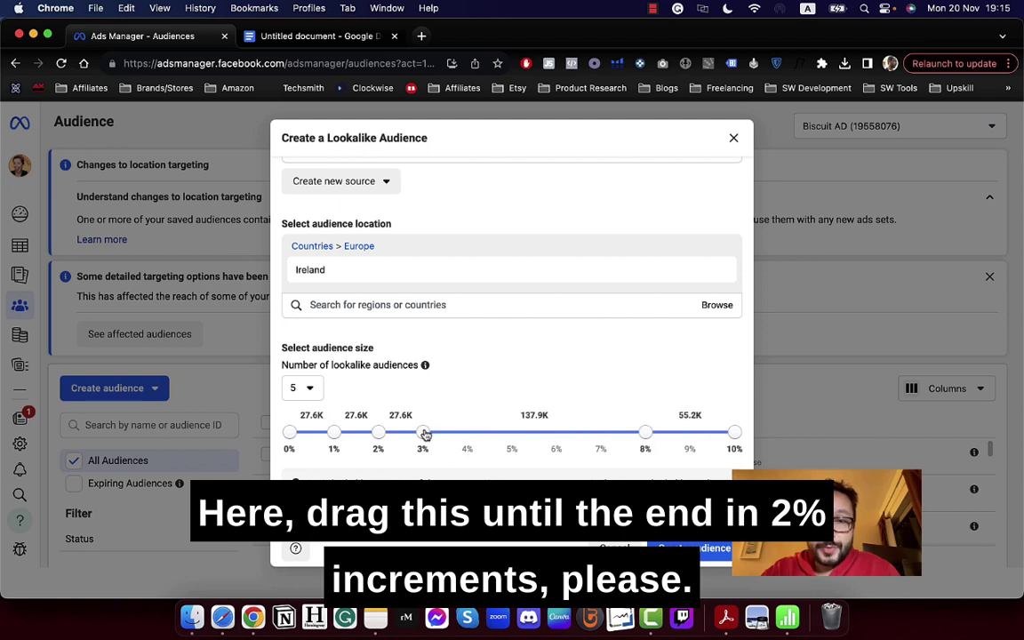
{"action": "left_click_drag", "start_coordinate": [425, 433], "coordinate": [552, 433]}
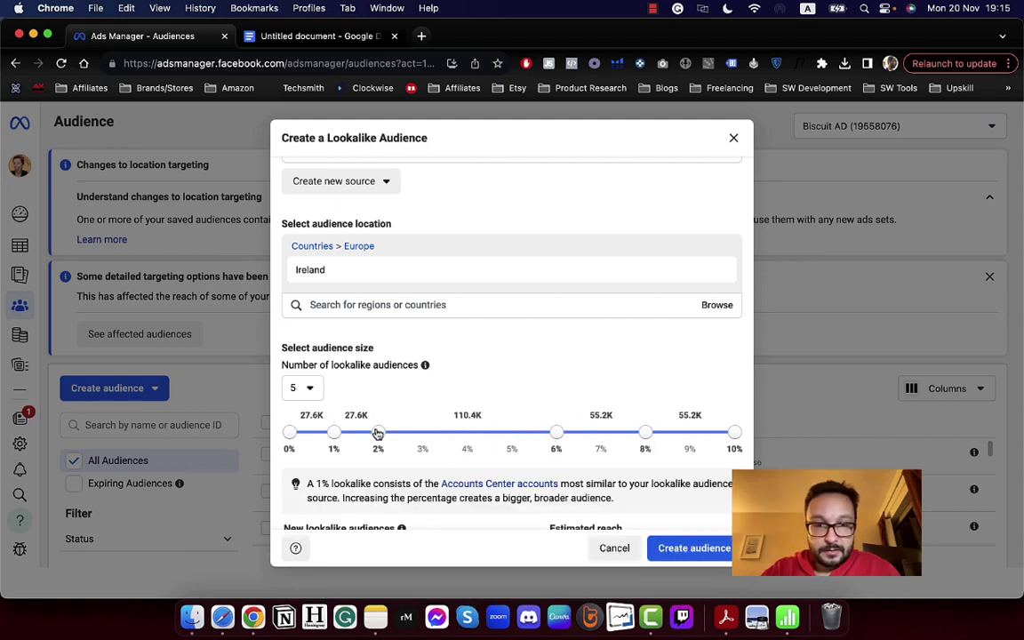
{"action": "left_click_drag", "start_coordinate": [378, 433], "coordinate": [467, 433]}
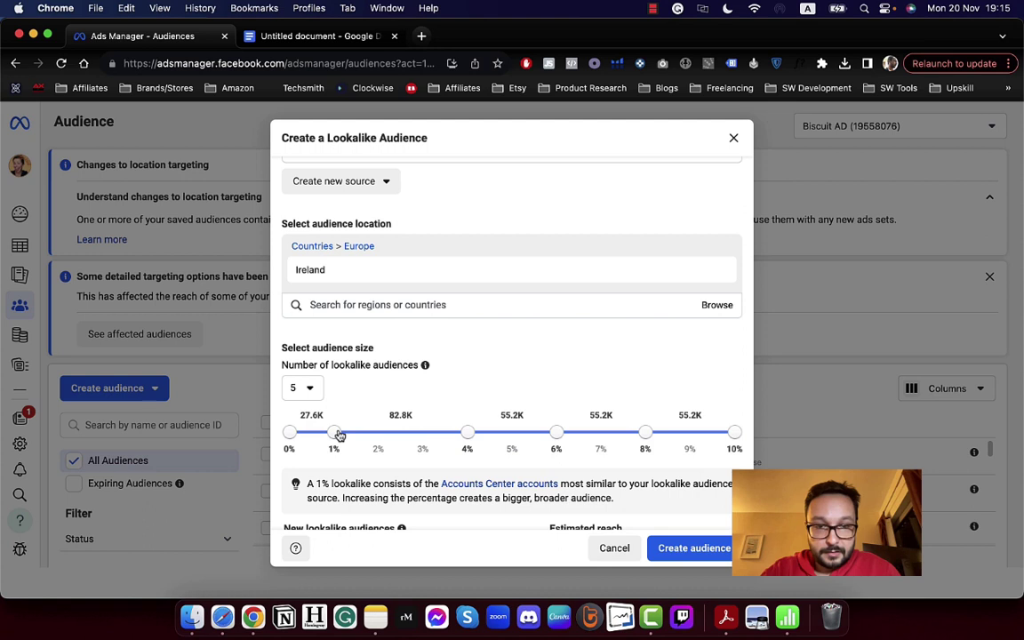
{"action": "left_click_drag", "start_coordinate": [339, 435], "coordinate": [378, 435]}
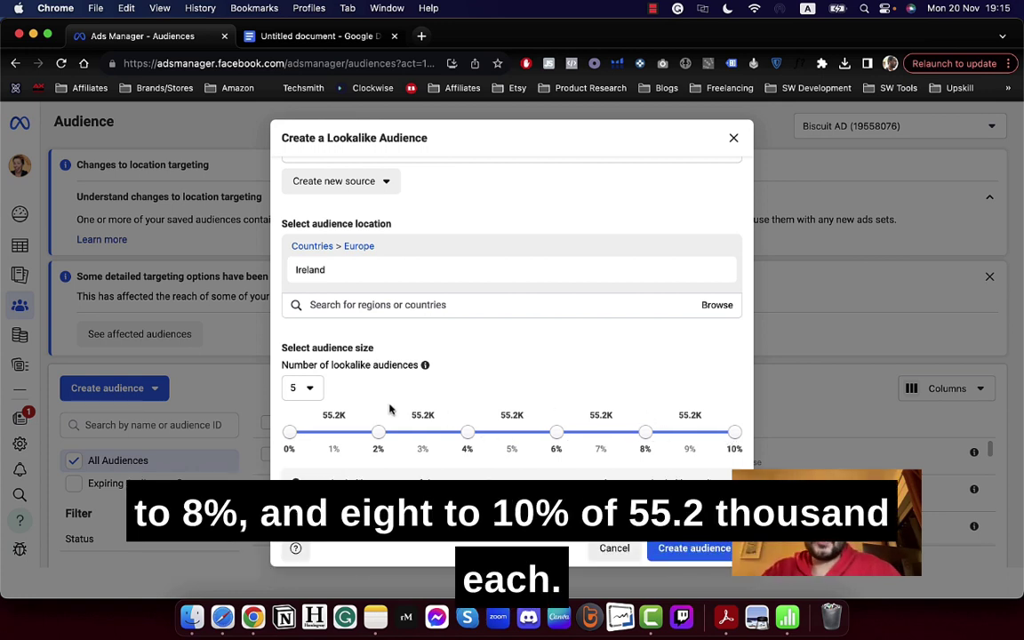
Step: Review the names of the five Ireland website-visitor lookalikes and create the audiences
{"action": "scroll", "coordinate": [386, 411], "scroll_direction": "down", "scroll_amount": 3}
{"action": "scroll", "coordinate": [524, 409], "scroll_direction": "down", "scroll_amount": 2}
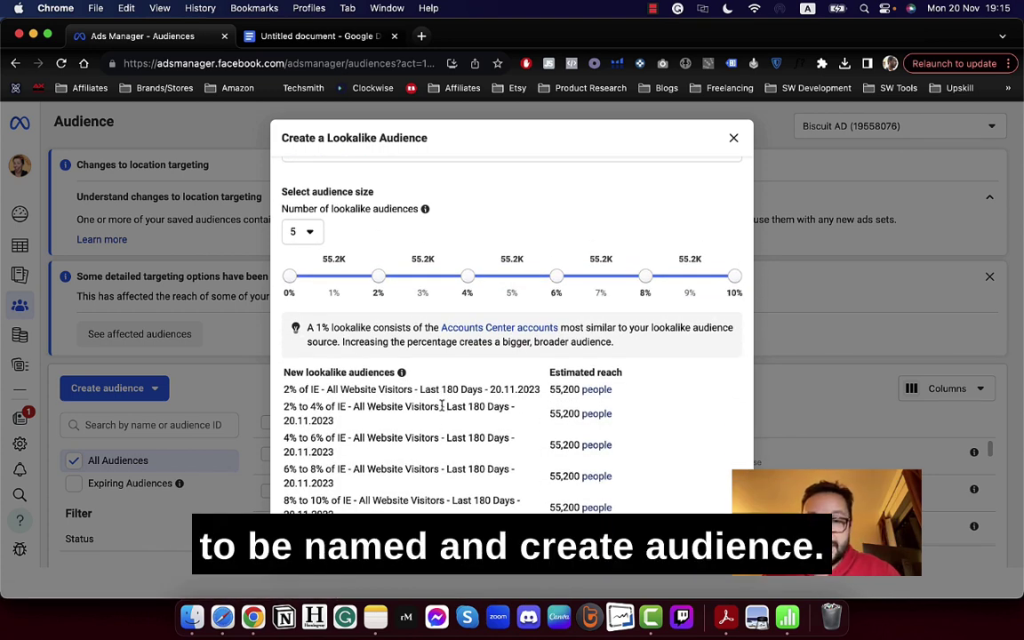
{"action": "left_click", "coordinate": [694, 548]}
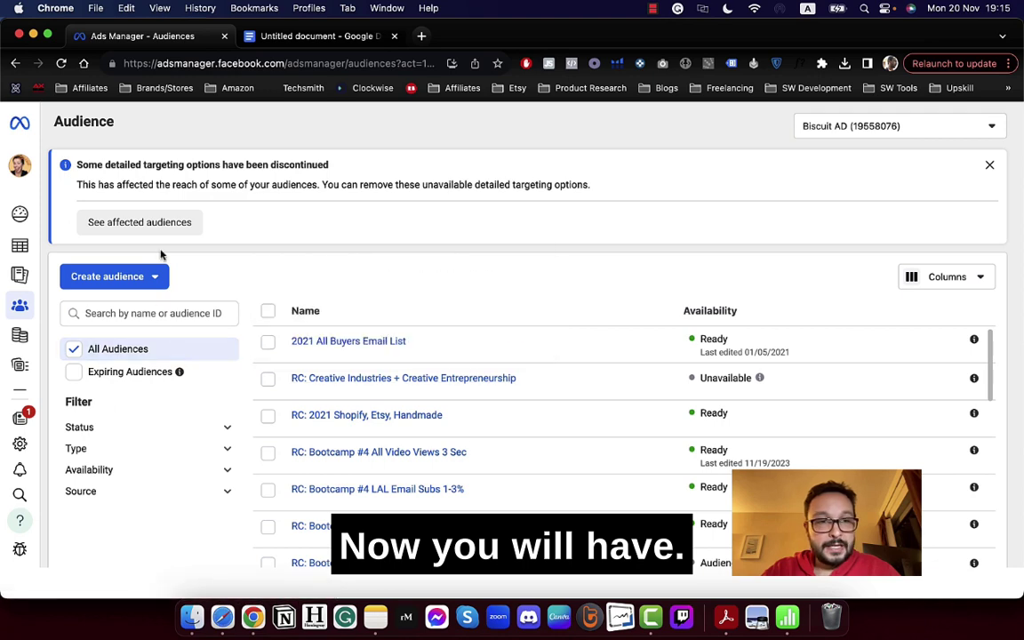
Step: Dismiss the discontinued targeting notice, reload the audiences page past the ad blocker warning, and review the new lookalikes in the list
{"action": "left_click", "coordinate": [988, 164]}
{"action": "scroll", "coordinate": [754, 347], "scroll_direction": "down", "scroll_amount": 6}
{"action": "scroll", "coordinate": [754, 347], "scroll_direction": "up", "scroll_amount": 10}
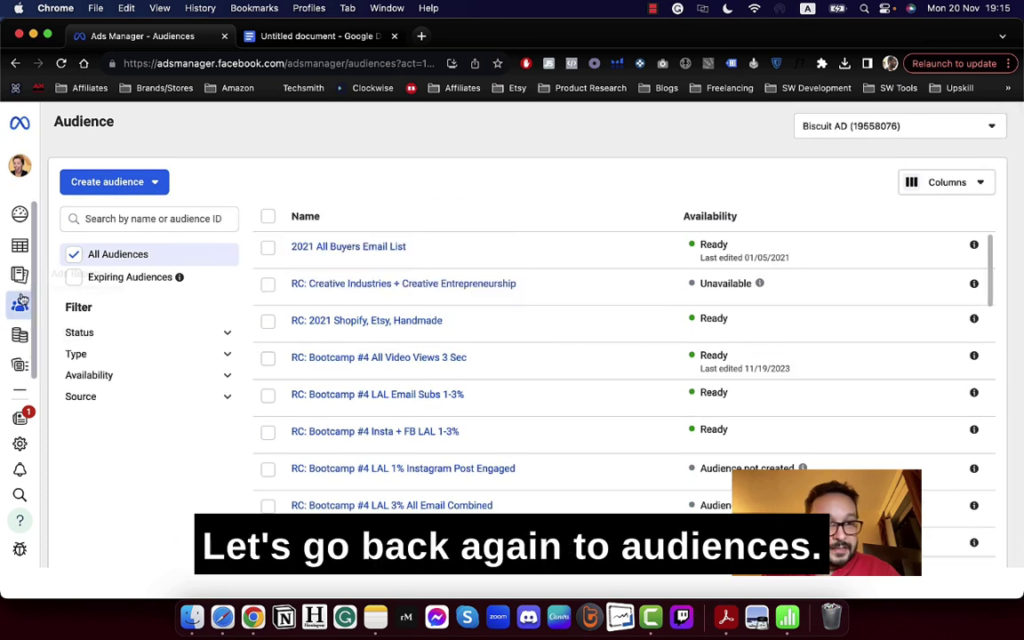
{"action": "left_click", "coordinate": [58, 305]}
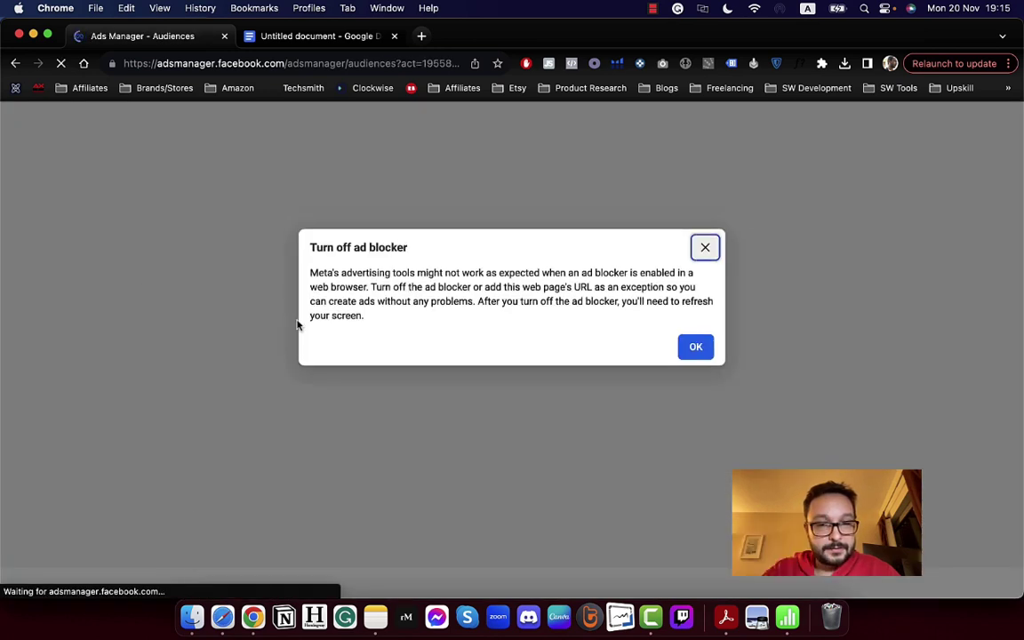
{"action": "left_click", "coordinate": [695, 345]}
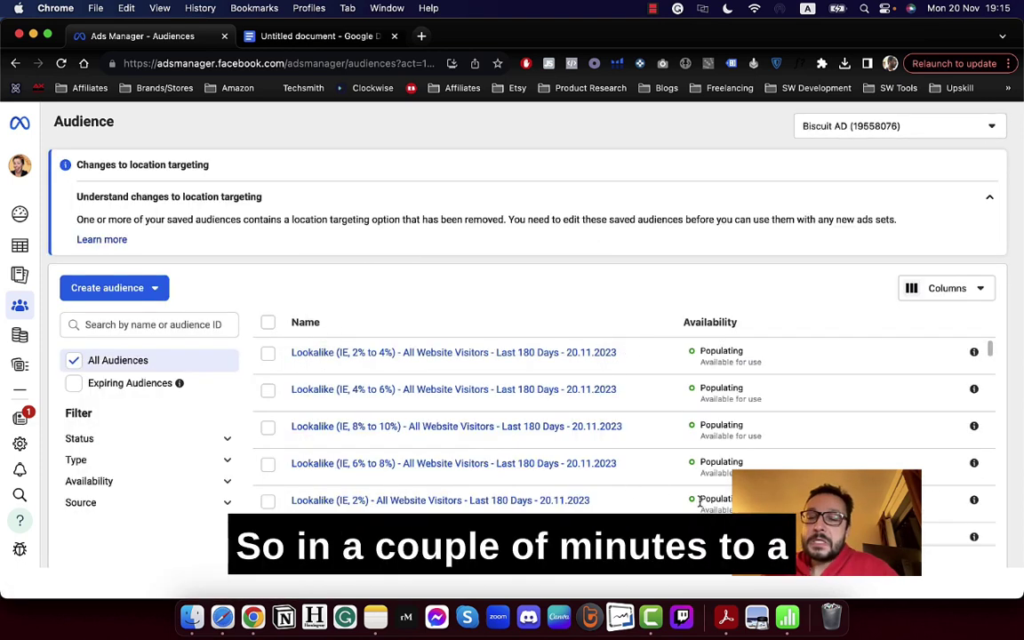
{"action": "scroll", "coordinate": [699, 501], "scroll_direction": "down", "scroll_amount": 1}
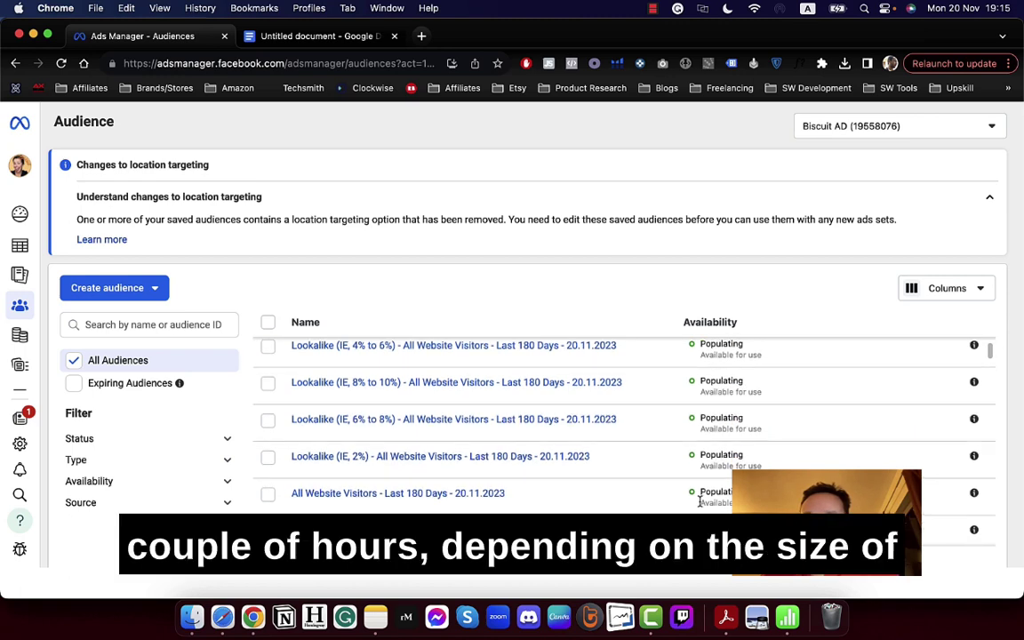
{"action": "scroll", "coordinate": [699, 501], "scroll_direction": "up", "scroll_amount": 1}
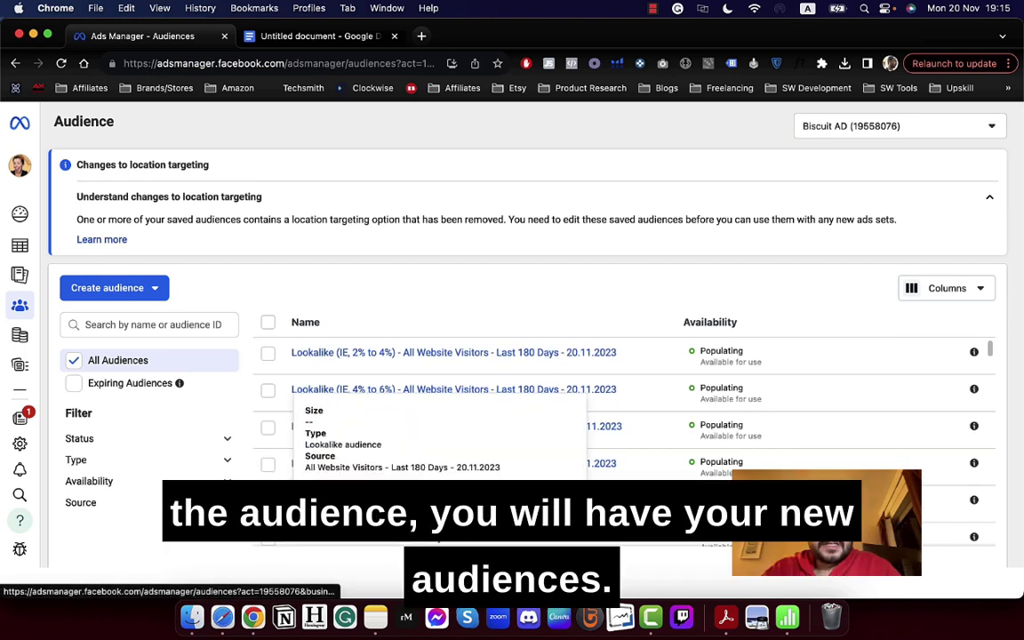
{"action": "left_click", "coordinate": [267, 501]}
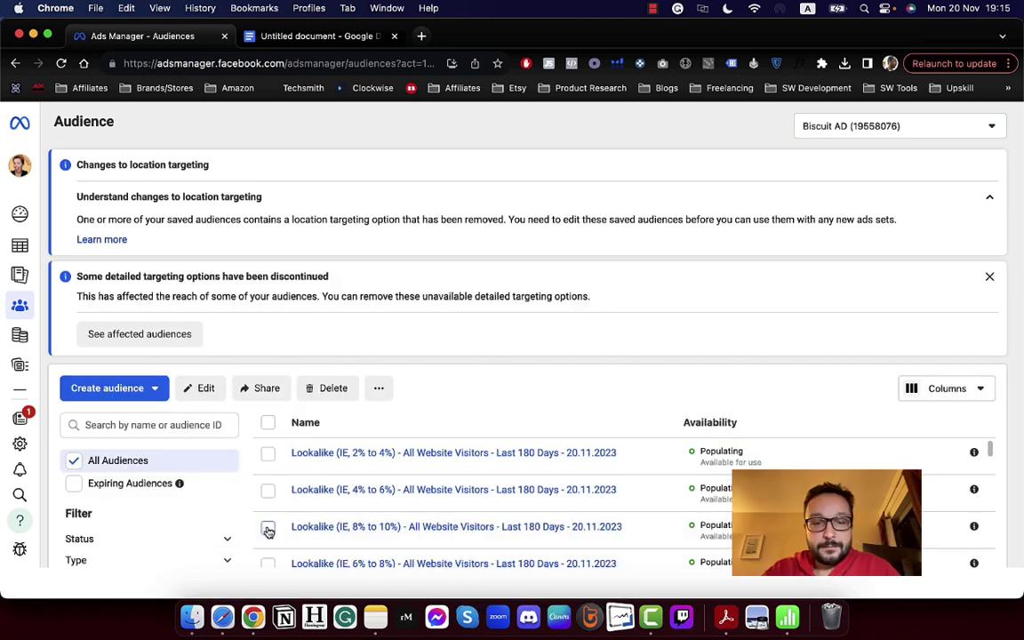
{"action": "left_click", "coordinate": [267, 528]}
{"action": "scroll", "coordinate": [268, 526], "scroll_direction": "down", "scroll_amount": 3}
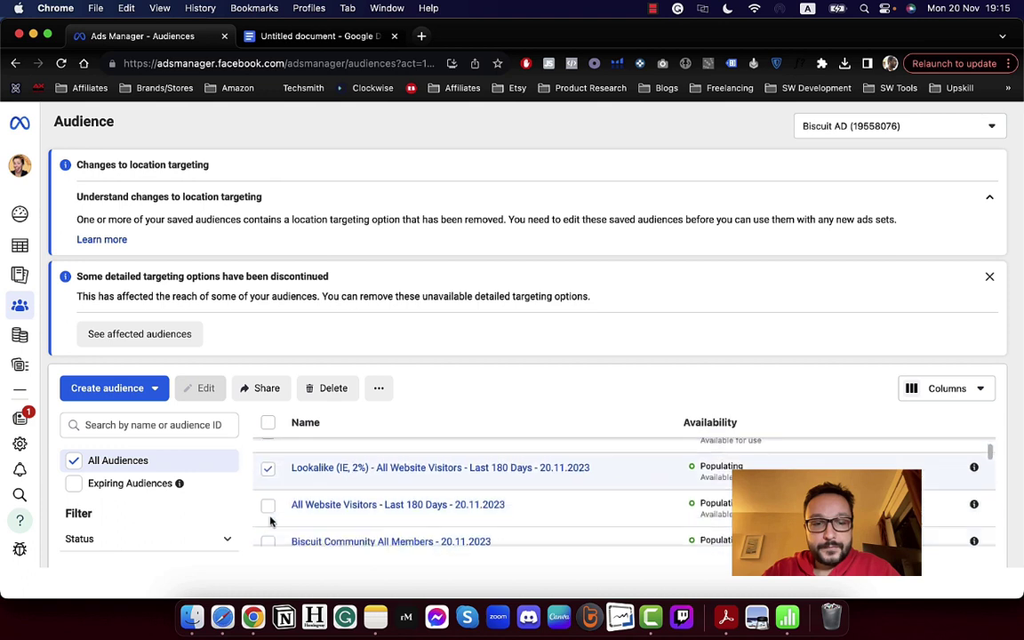
{"action": "left_click", "coordinate": [268, 454]}
{"action": "left_click", "coordinate": [139, 392]}
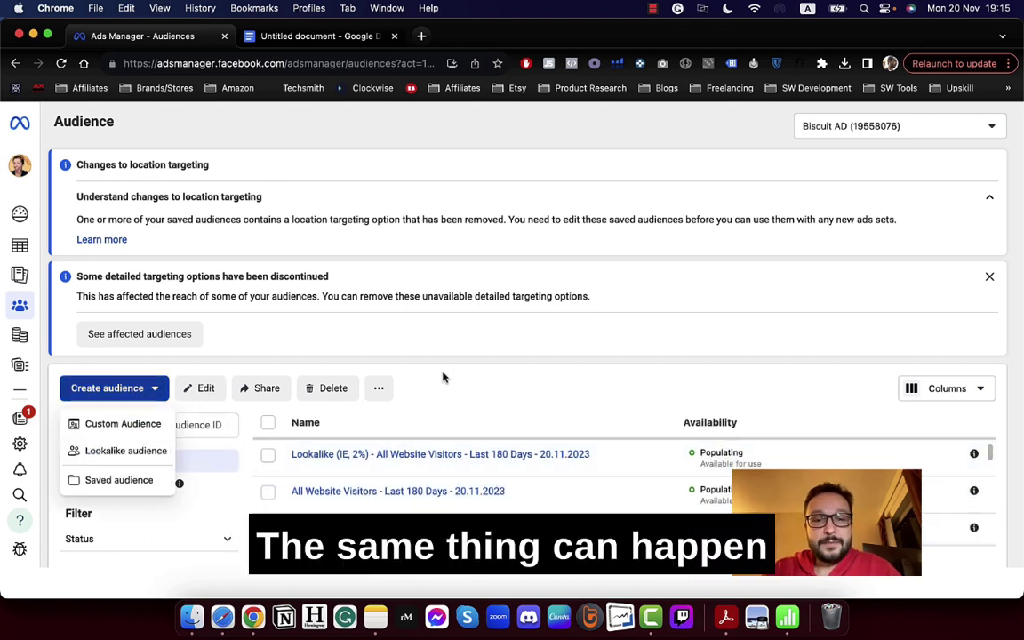
{"action": "left_click", "coordinate": [413, 369]}
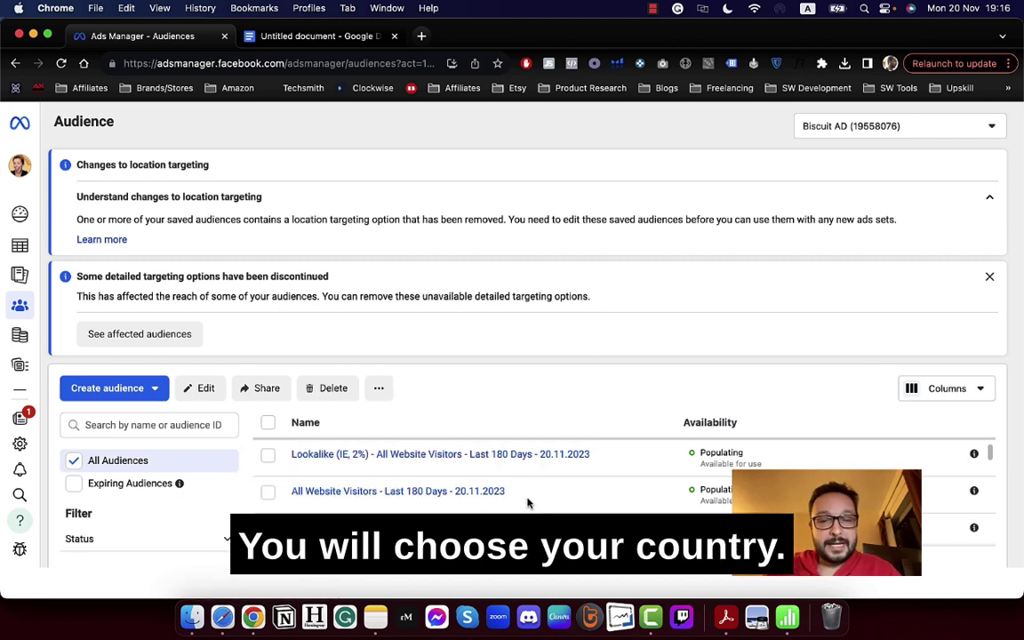
Step: Start a new lookalike audience with the "Engaged with Instagram Account" custom audience as its source
{"action": "left_click", "coordinate": [125, 387]}
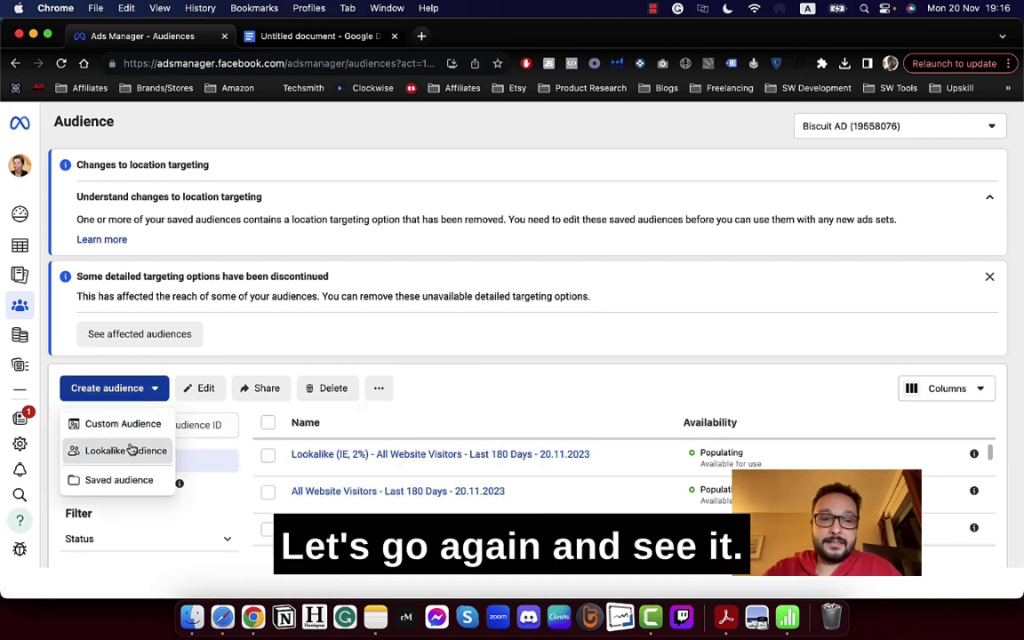
{"action": "left_click", "coordinate": [131, 449]}
{"action": "left_click", "coordinate": [434, 200]}
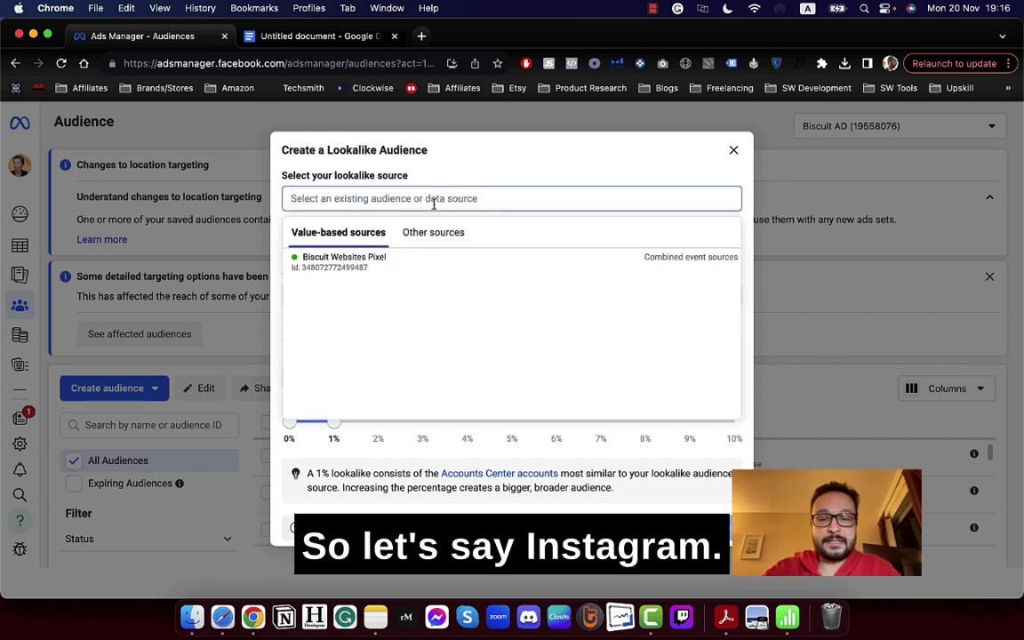
{"action": "type", "text": "Insta"}
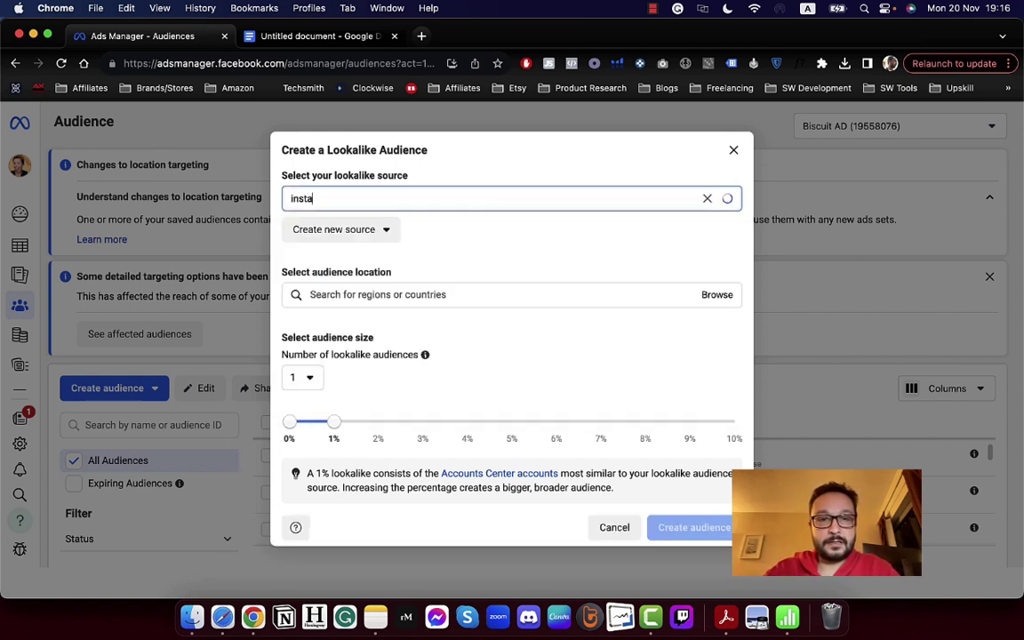
{"action": "left_click", "coordinate": [431, 233]}
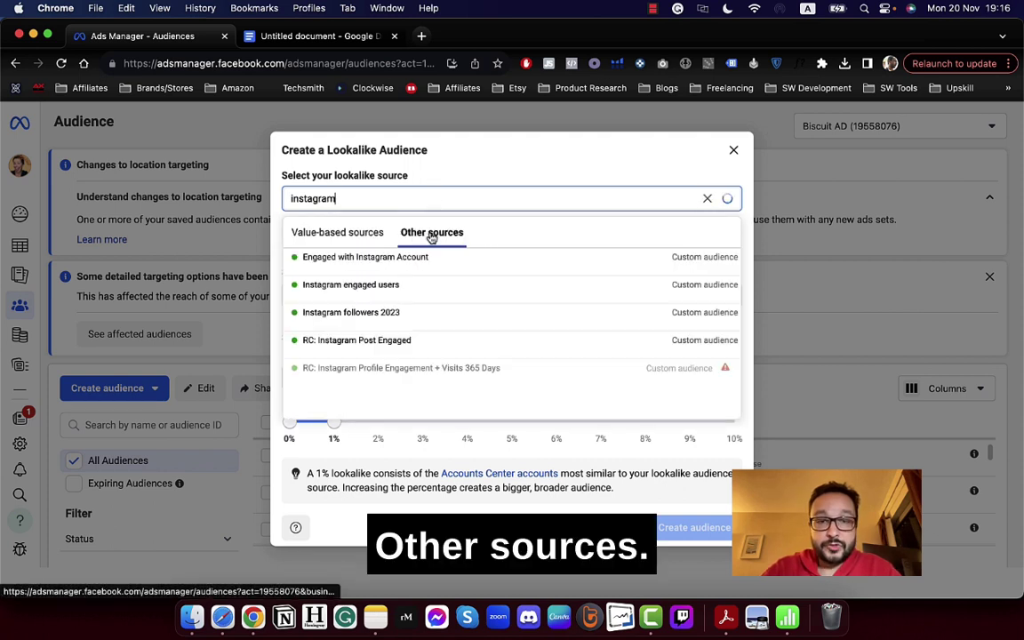
{"action": "left_click", "coordinate": [416, 260]}
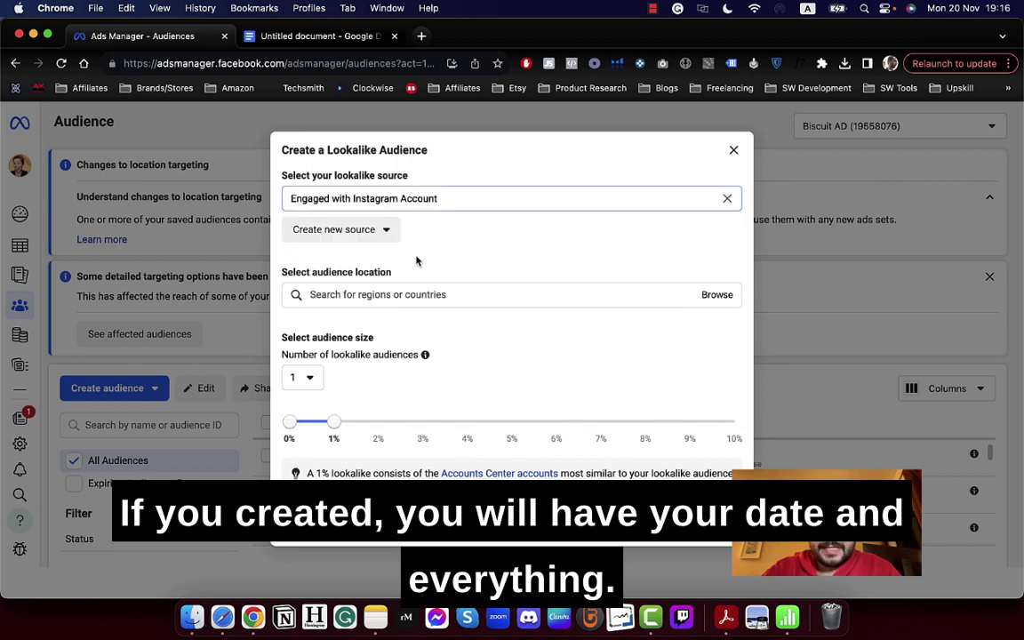
Step: Set the audience location of the Instagram engagement lookalike to United States
{"action": "left_click", "coordinate": [397, 296]}
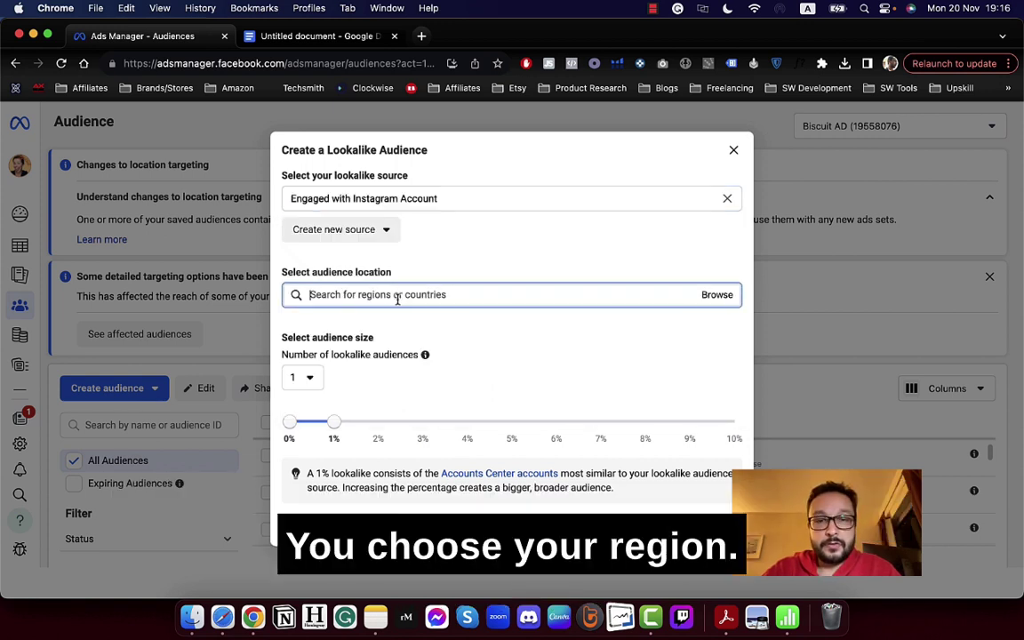
{"action": "type", "text": "uni"}
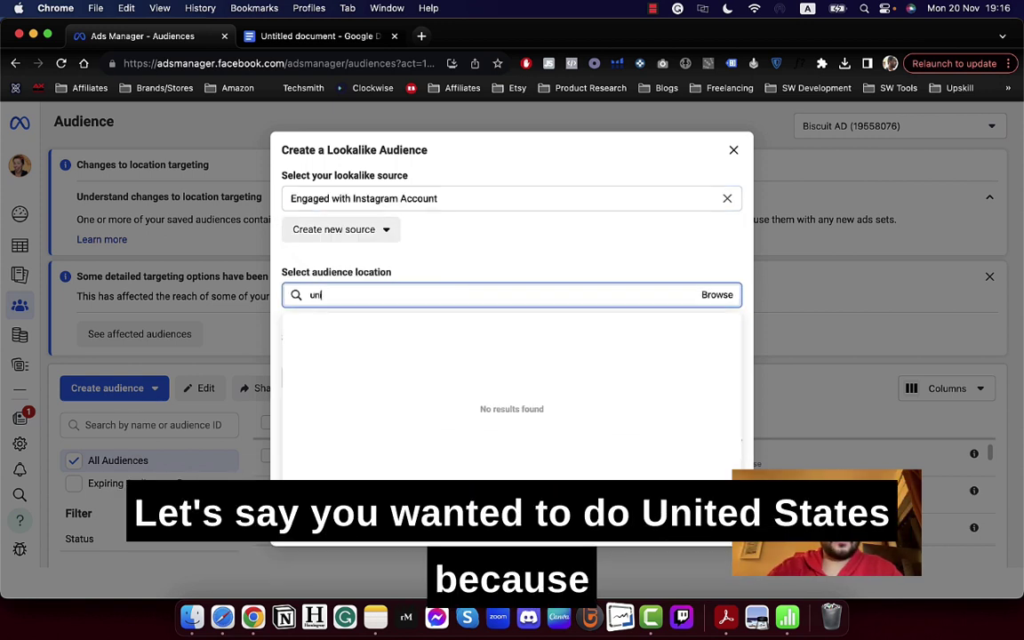
{"action": "type", "text": "ted"}
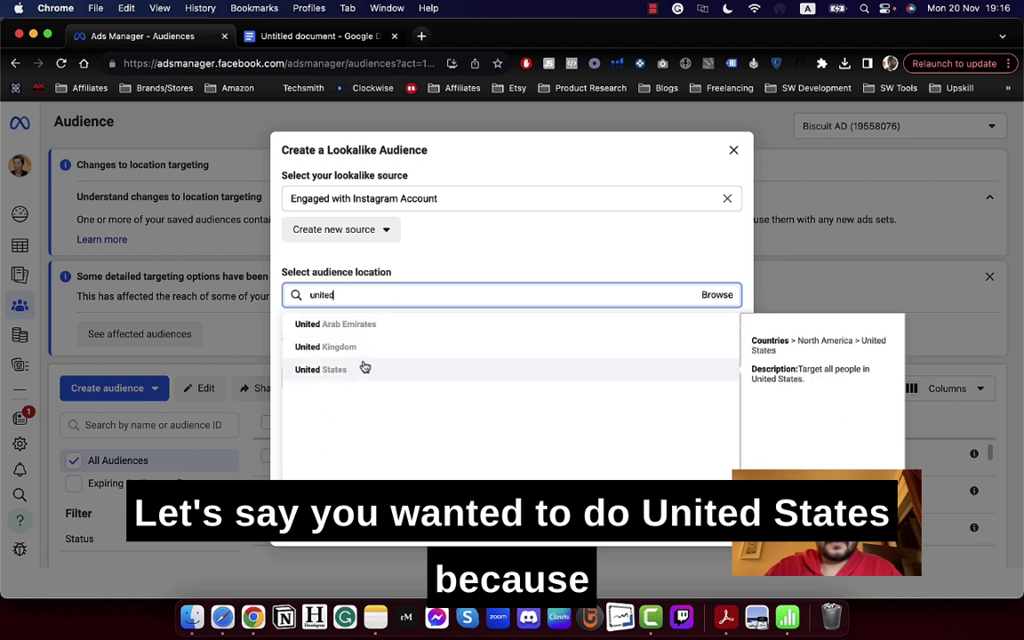
{"action": "left_click", "coordinate": [360, 368]}
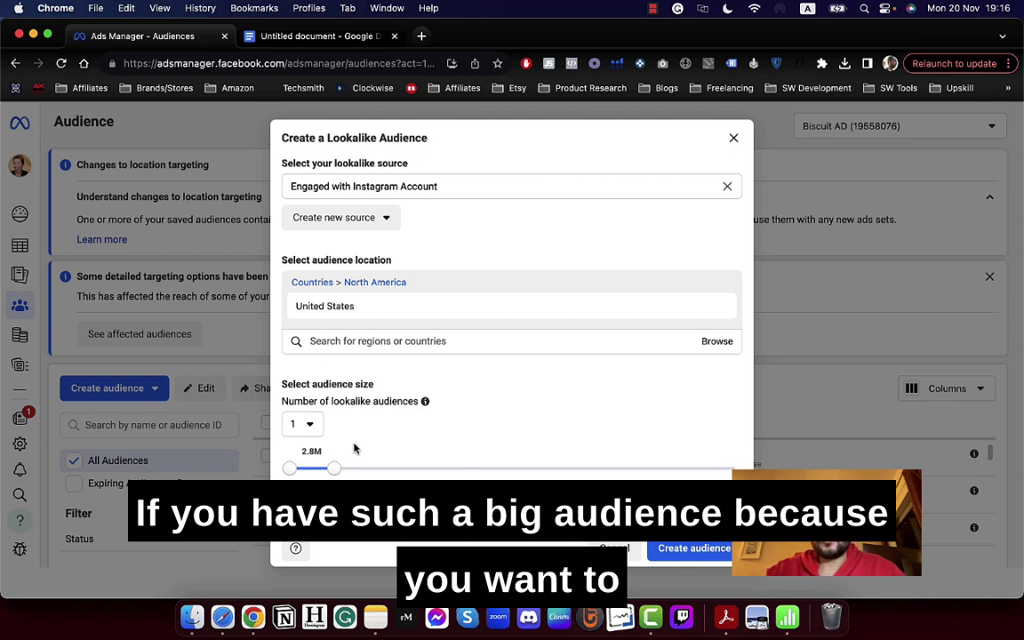
Step: Set the number of lookalike audiences for the Instagram engagement source to 6
{"action": "scroll", "coordinate": [353, 449], "scroll_direction": "down", "scroll_amount": 1}
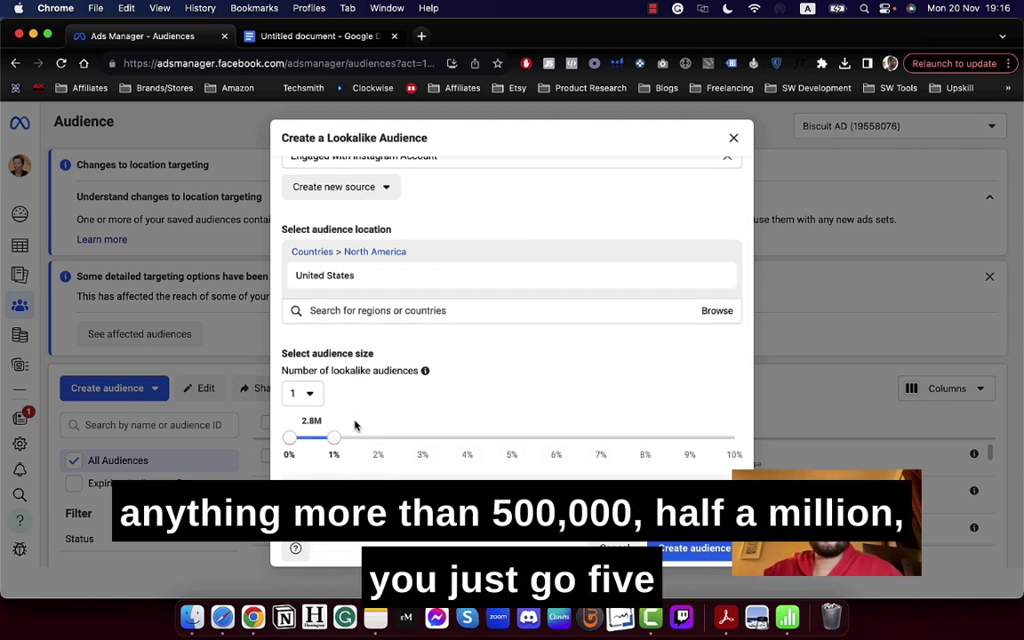
{"action": "left_click", "coordinate": [307, 398]}
{"action": "left_click", "coordinate": [315, 547]}
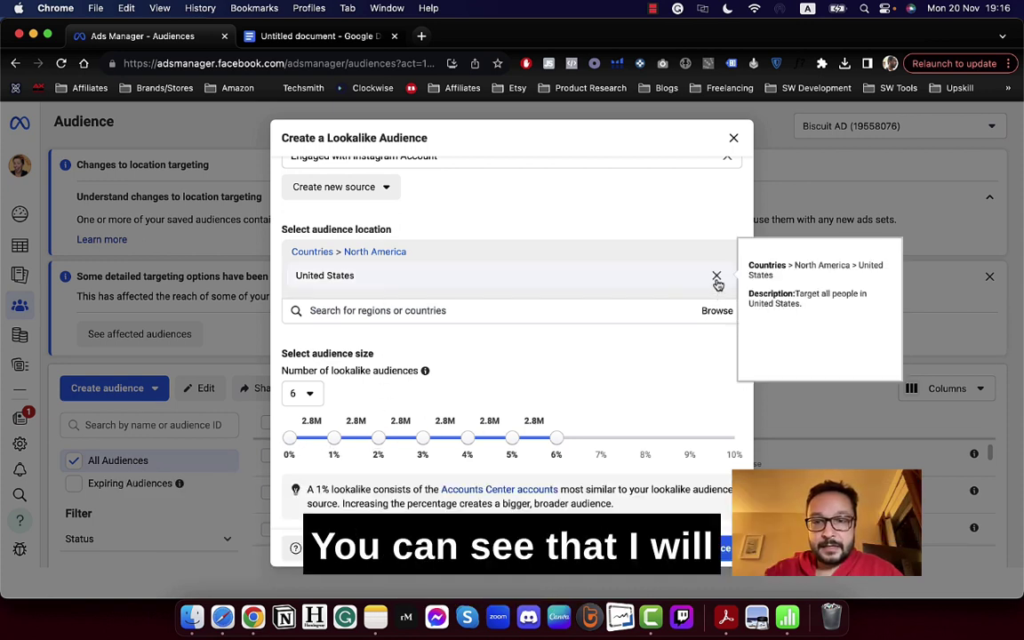
Step: Replace the United States location with United Kingdom, and close the lookalike setup without creating the audiences
{"action": "left_click", "coordinate": [716, 276]}
{"action": "left_click", "coordinate": [424, 293]}
{"action": "type", "text": "united"}
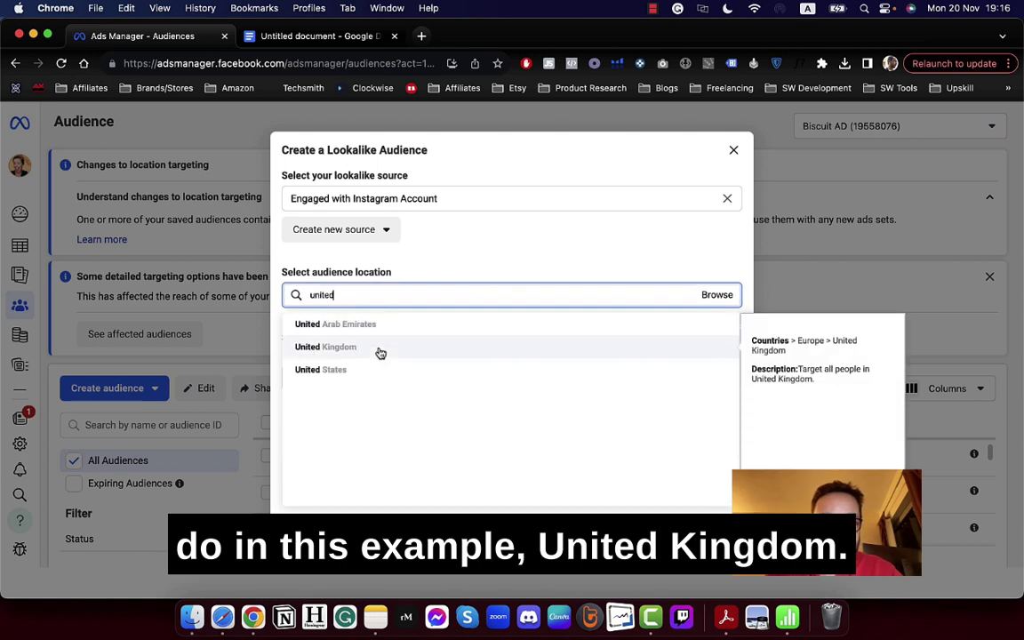
{"action": "left_click", "coordinate": [380, 353]}
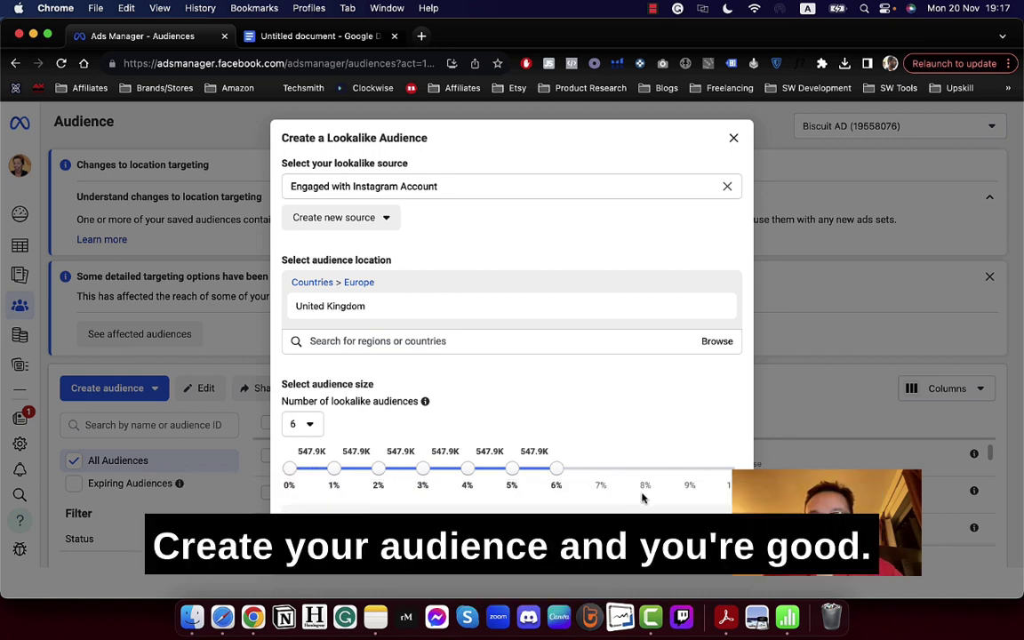
{"action": "left_click", "coordinate": [733, 137]}
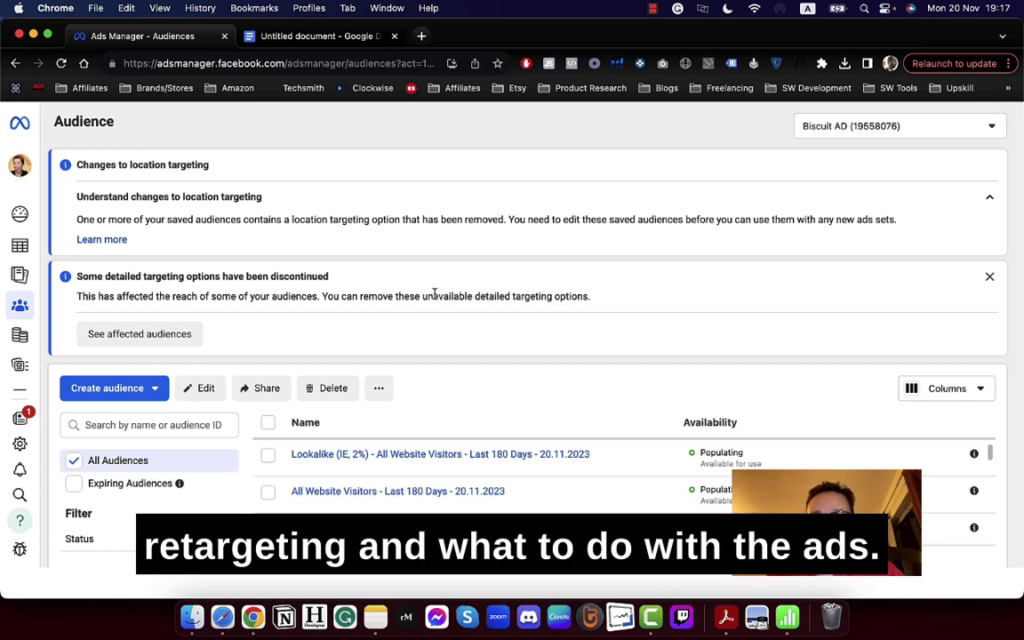
{"action": "left_click", "coordinate": [654, 10]}
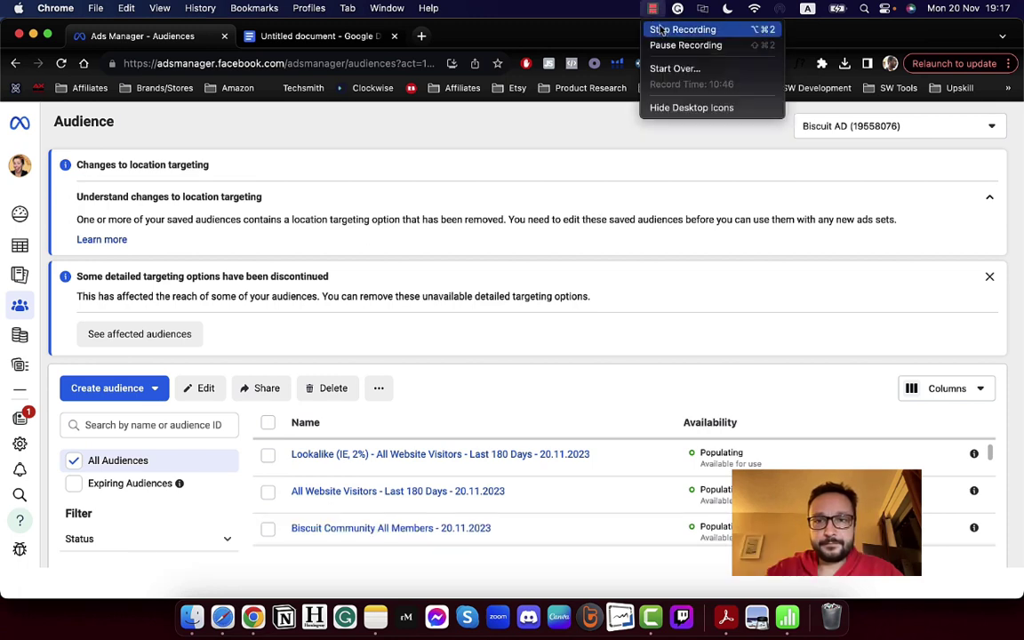